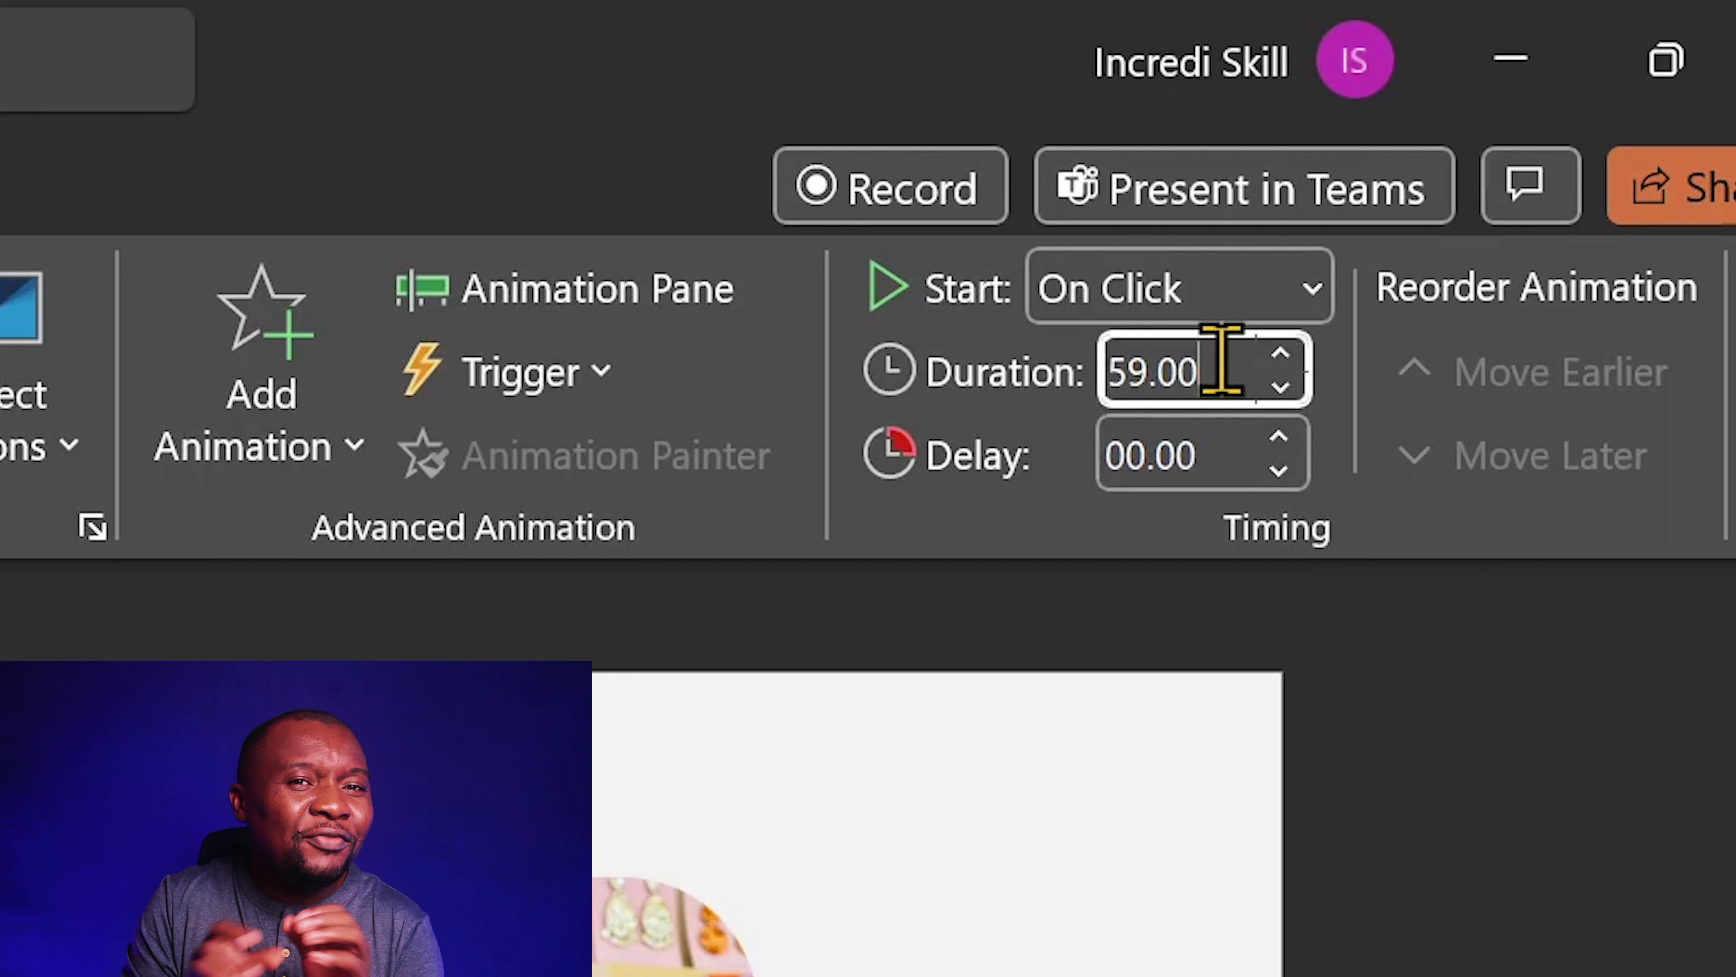
pyautogui.doubleClick(1221, 362)
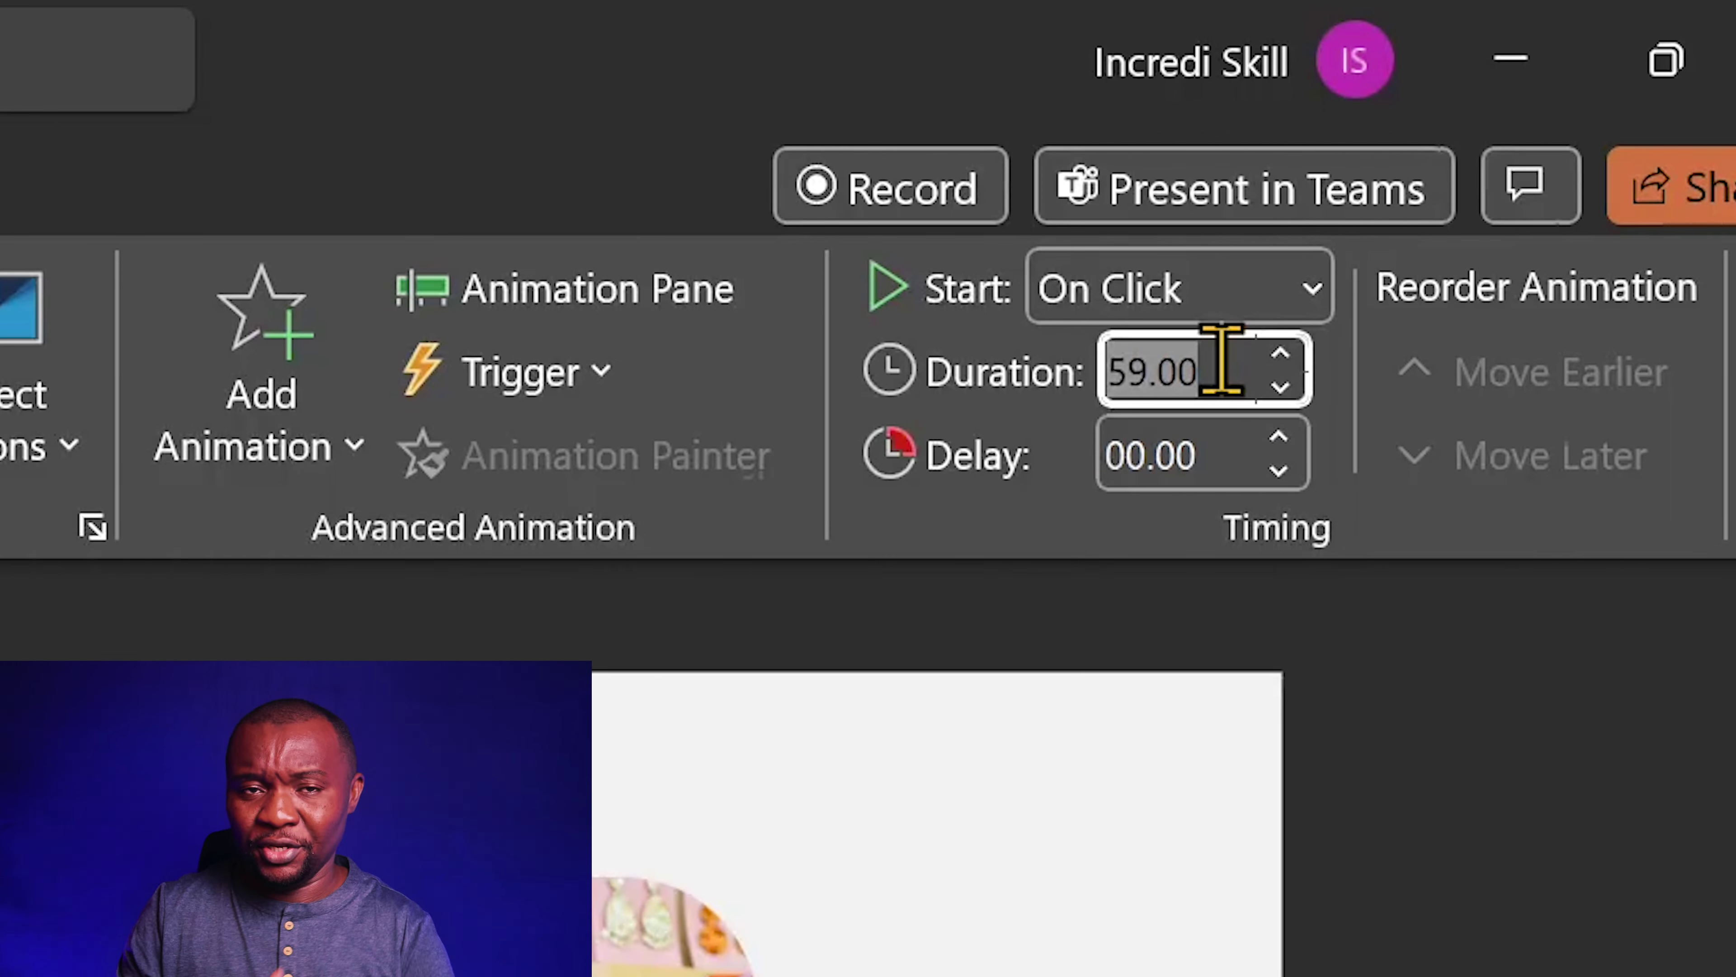
pyautogui.write('90')
pyautogui.press('Return')
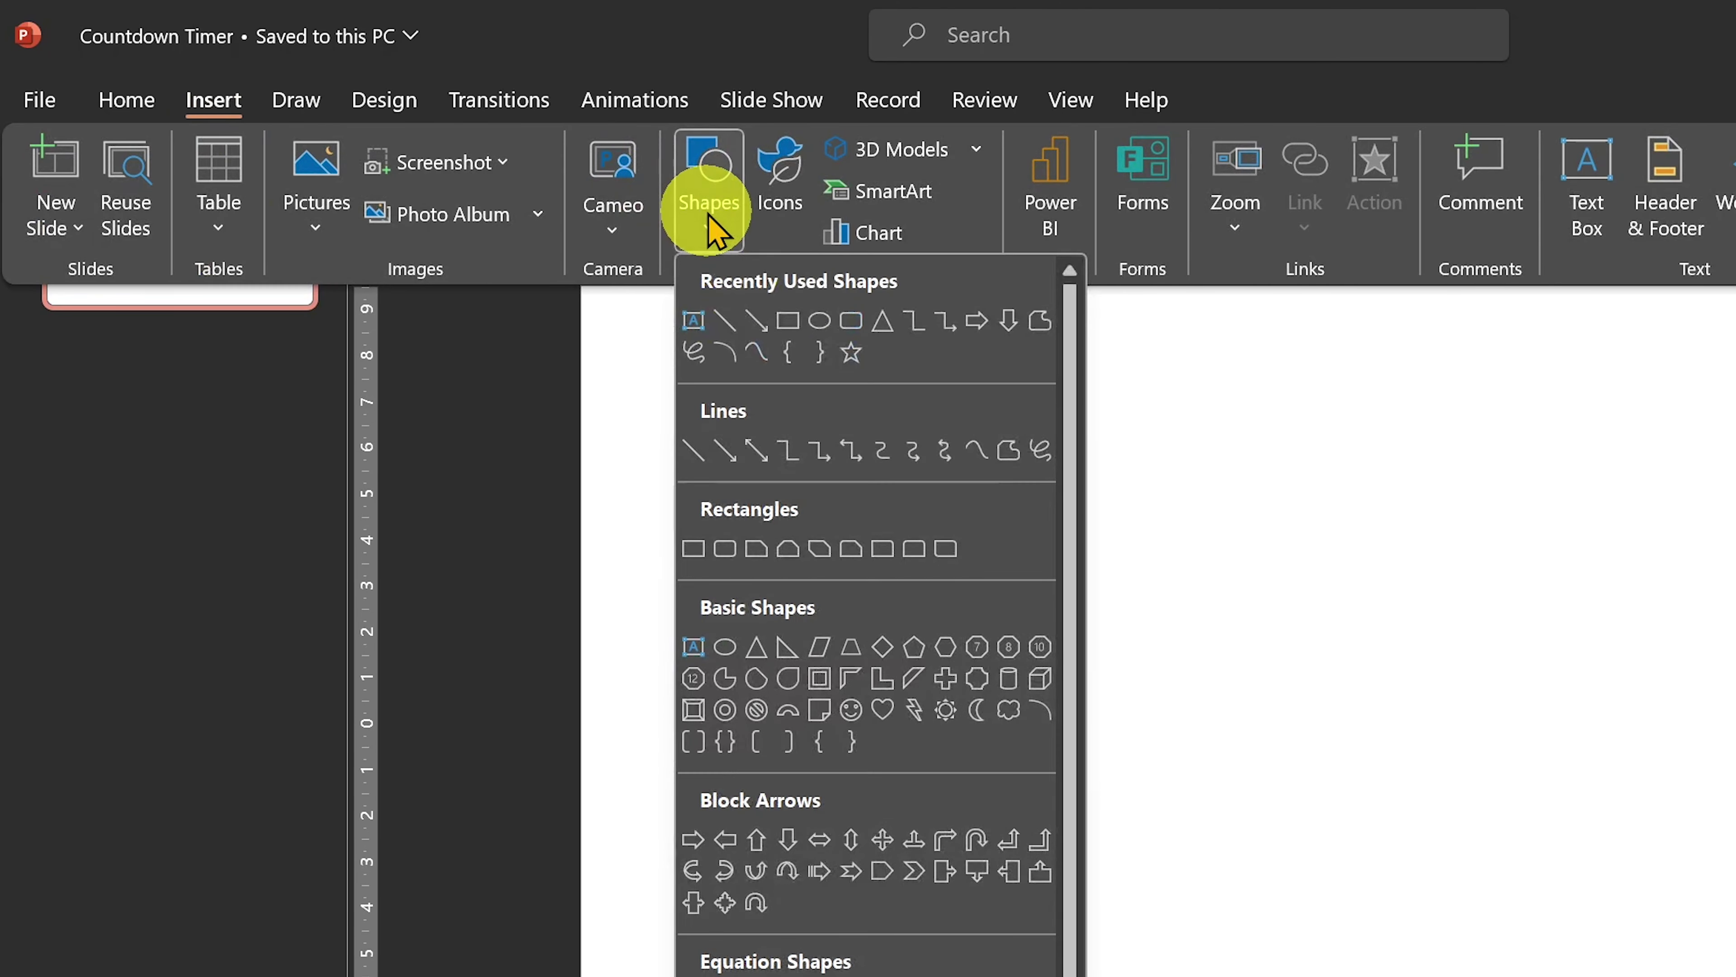
# Step: Draw a full-width rectangle and set its 00:00:00 text to Segoe UI, size 90
pyautogui.click(798, 322)
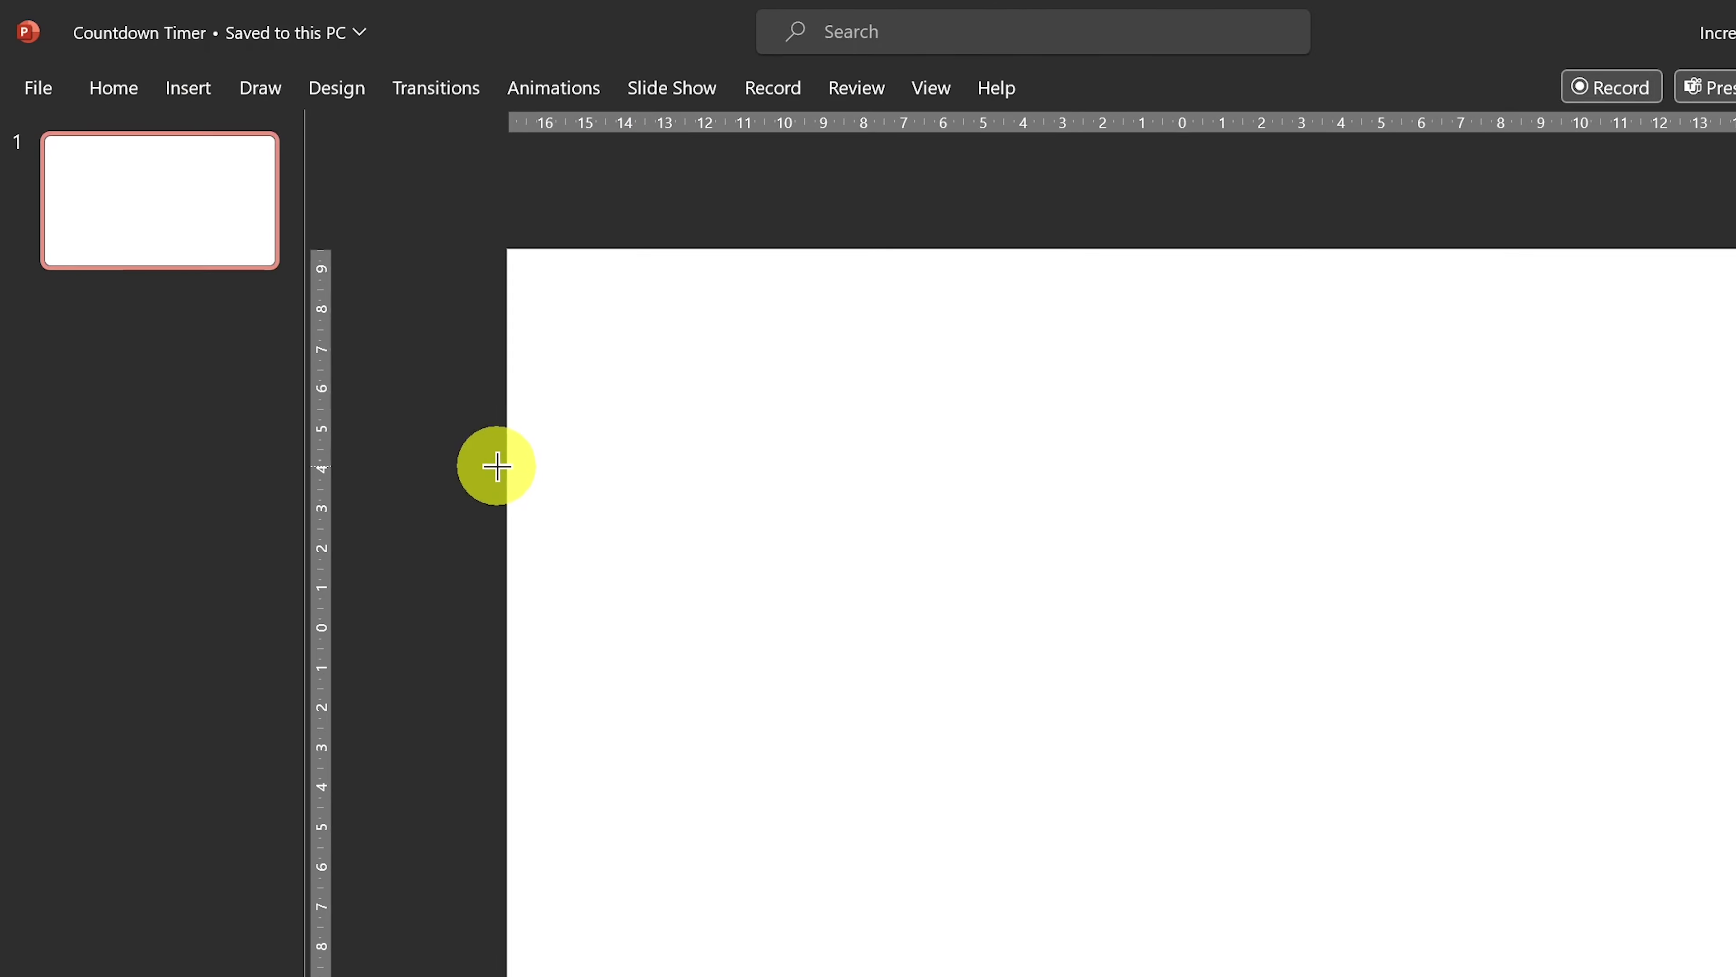
pyautogui.moveTo(497, 467); pyautogui.dragTo(1735, 766)
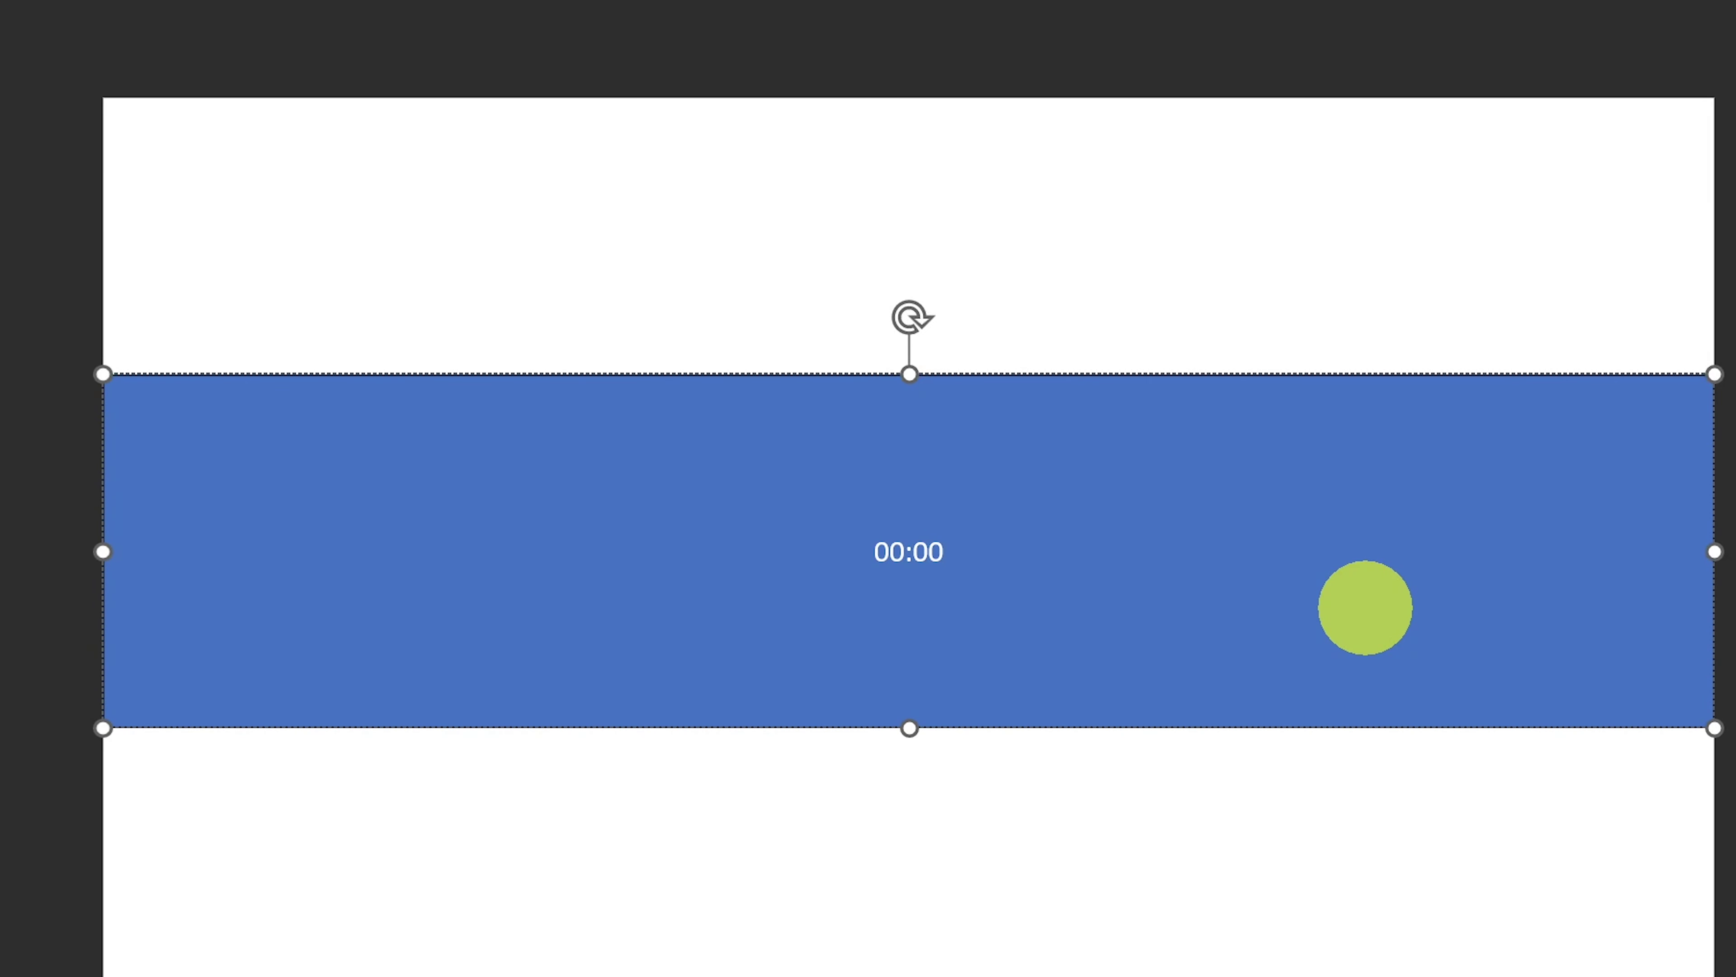
pyautogui.hotkey('ctrl', 'a')
pyautogui.click(100, 75)
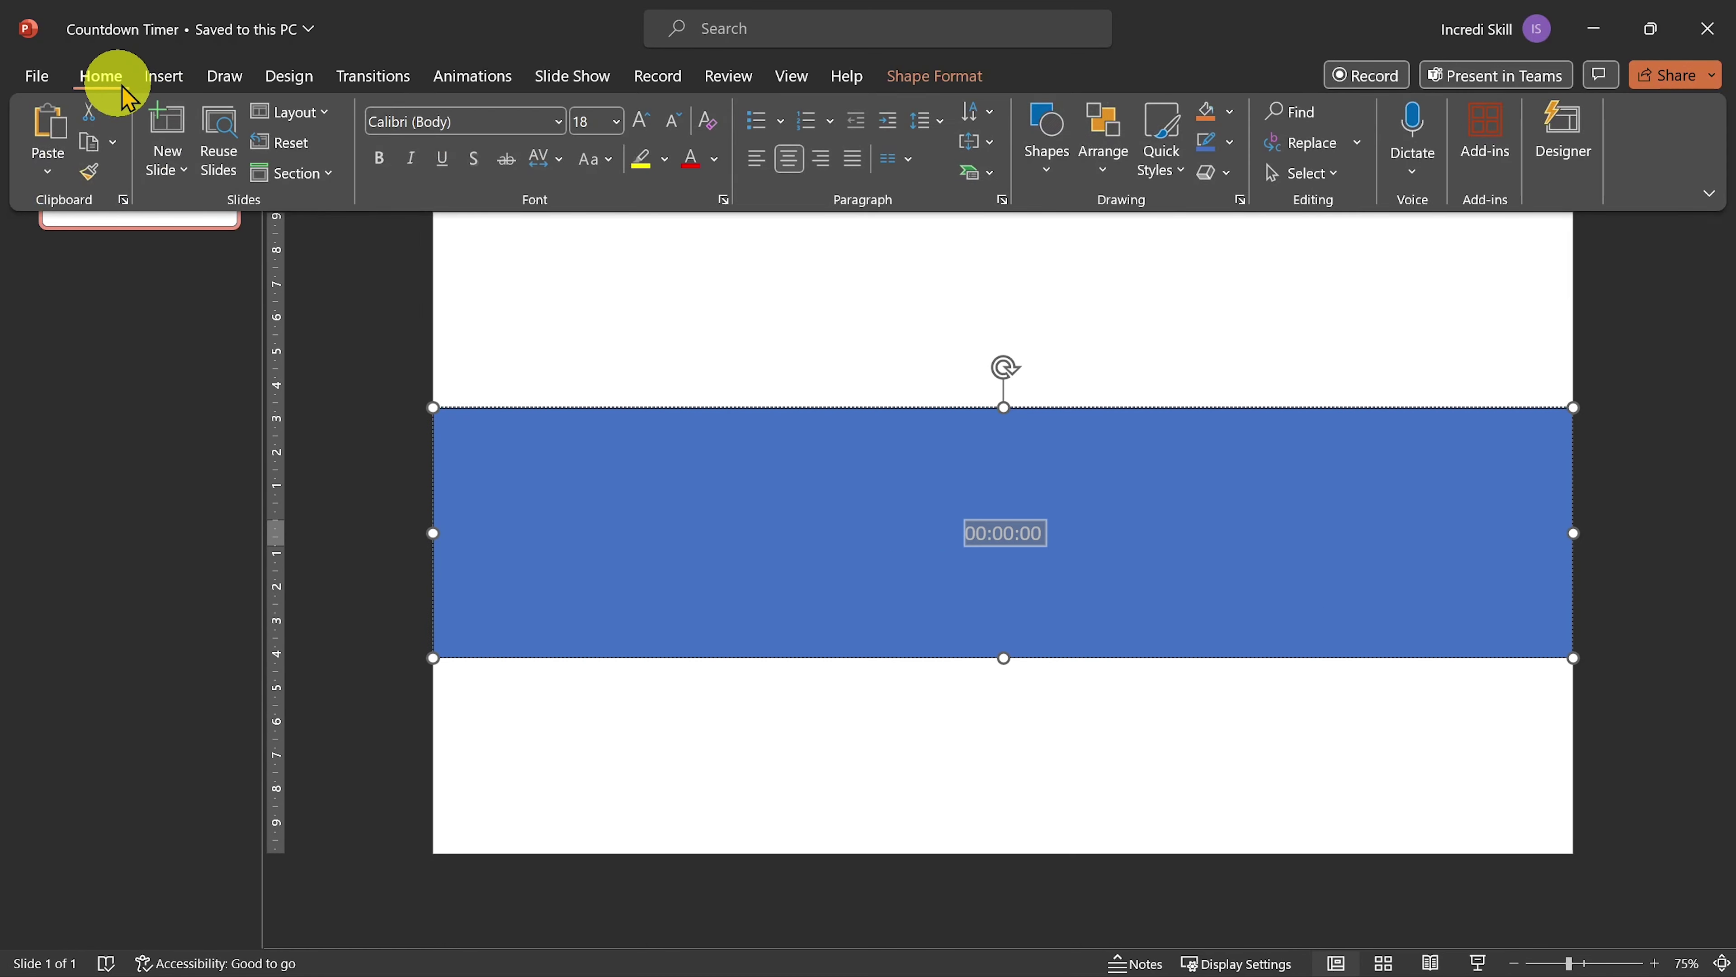
pyautogui.click(465, 121)
pyautogui.write('Segoe UI')
pyautogui.press('Return')
pyautogui.click(588, 121)
pyautogui.write('90')
pyautogui.press('Return')
# Step: Make the 00:00:00 timer text black and bold
pyautogui.click(714, 158)
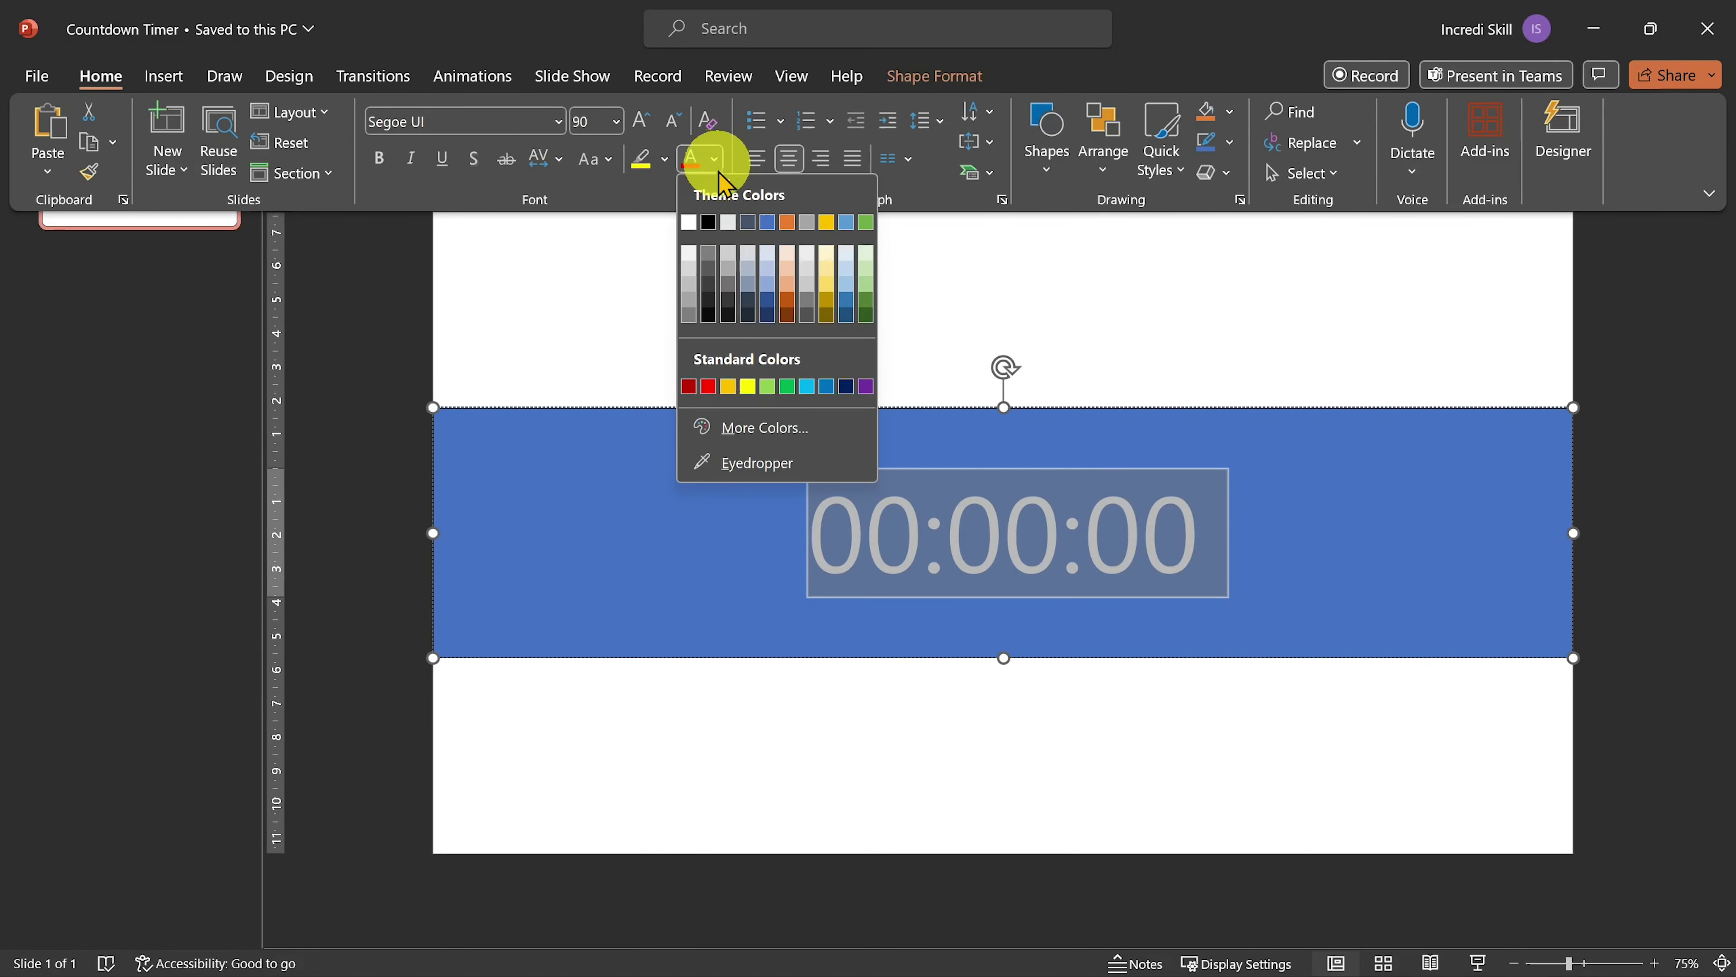
pyautogui.click(716, 221)
pyautogui.click(379, 157)
# Step: Set the rectangle to No Fill and No Outline
pyautogui.click(935, 76)
pyautogui.click(643, 112)
pyautogui.click(639, 373)
pyautogui.click(649, 144)
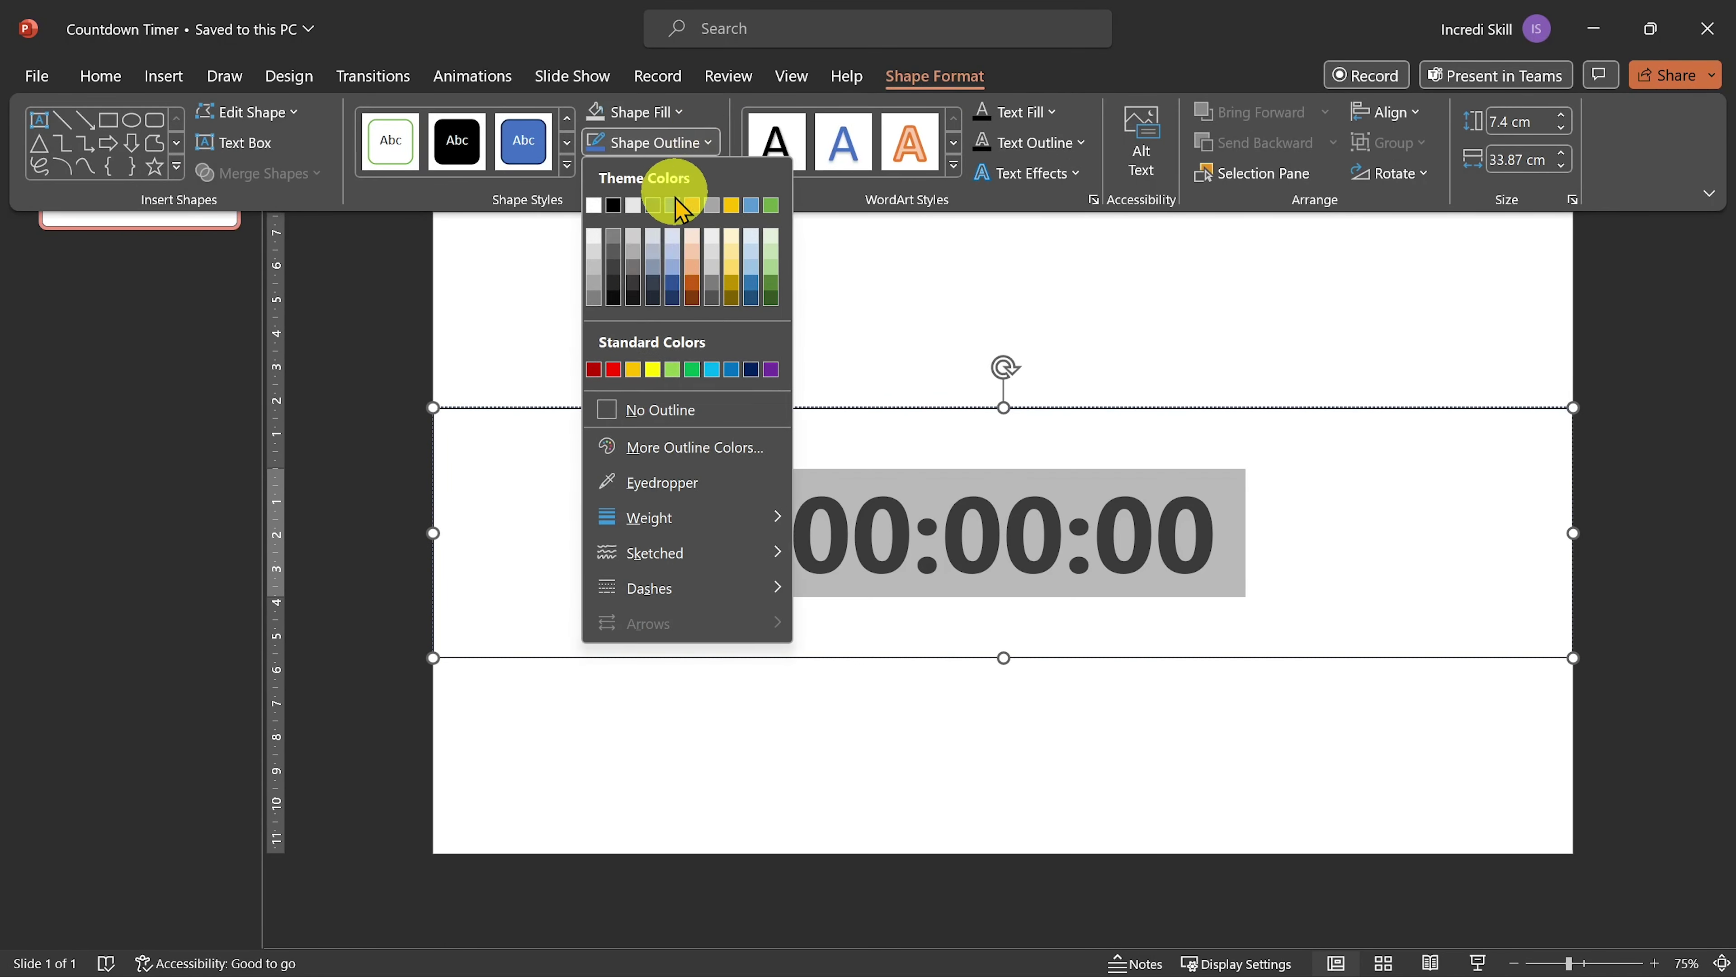
pyautogui.click(632, 403)
pyautogui.click(1320, 770)
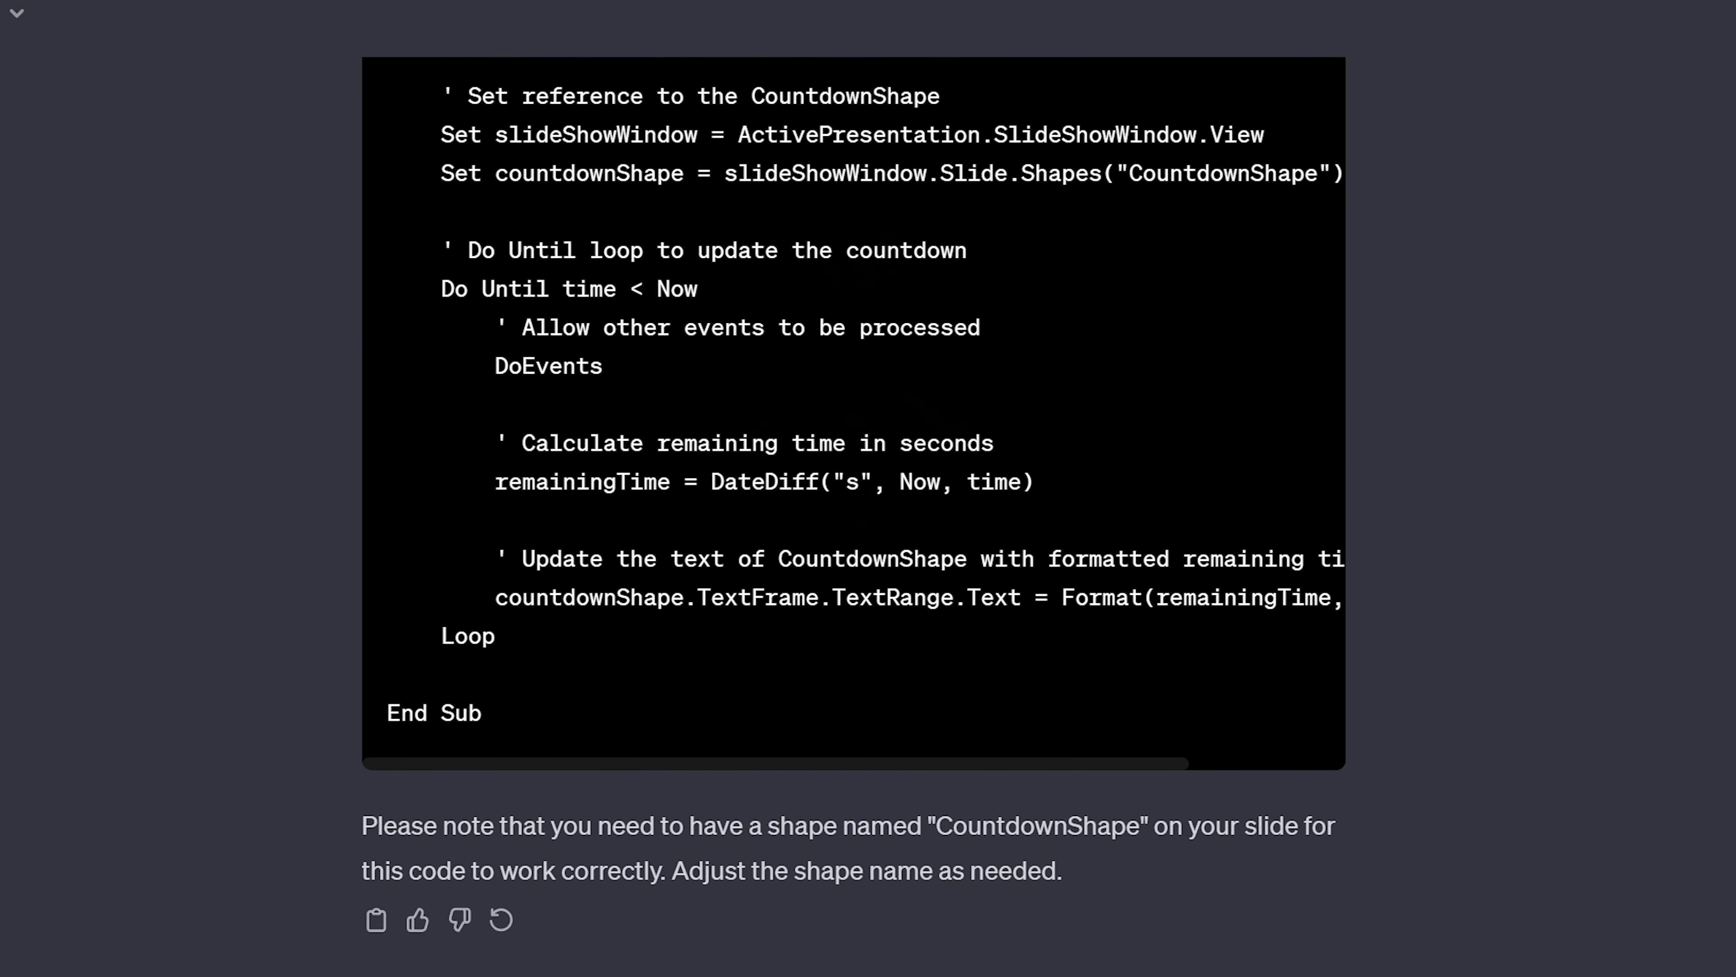
# Step: Scroll back up through the generated VBA code to the Copy code button
pyautogui.scroll(15, 1698, 868)
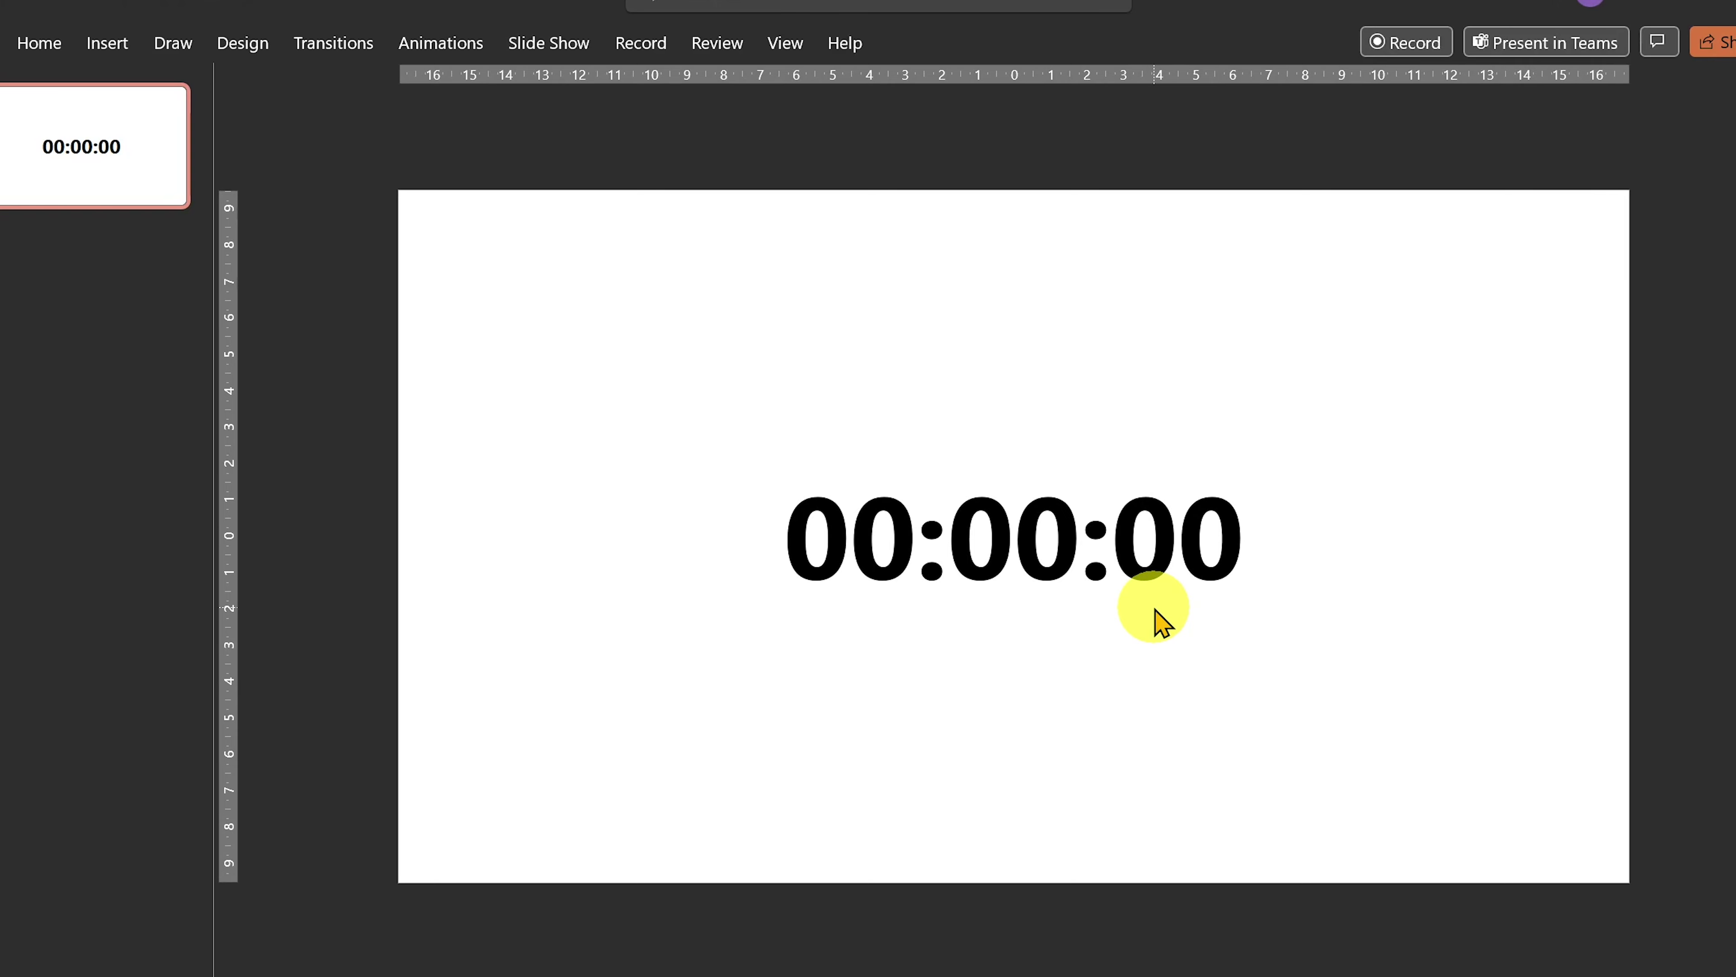
# Step: Rename the timer shape from Rectangle 3 to CountdownShape in the Selection Pane
pyautogui.click(1154, 618)
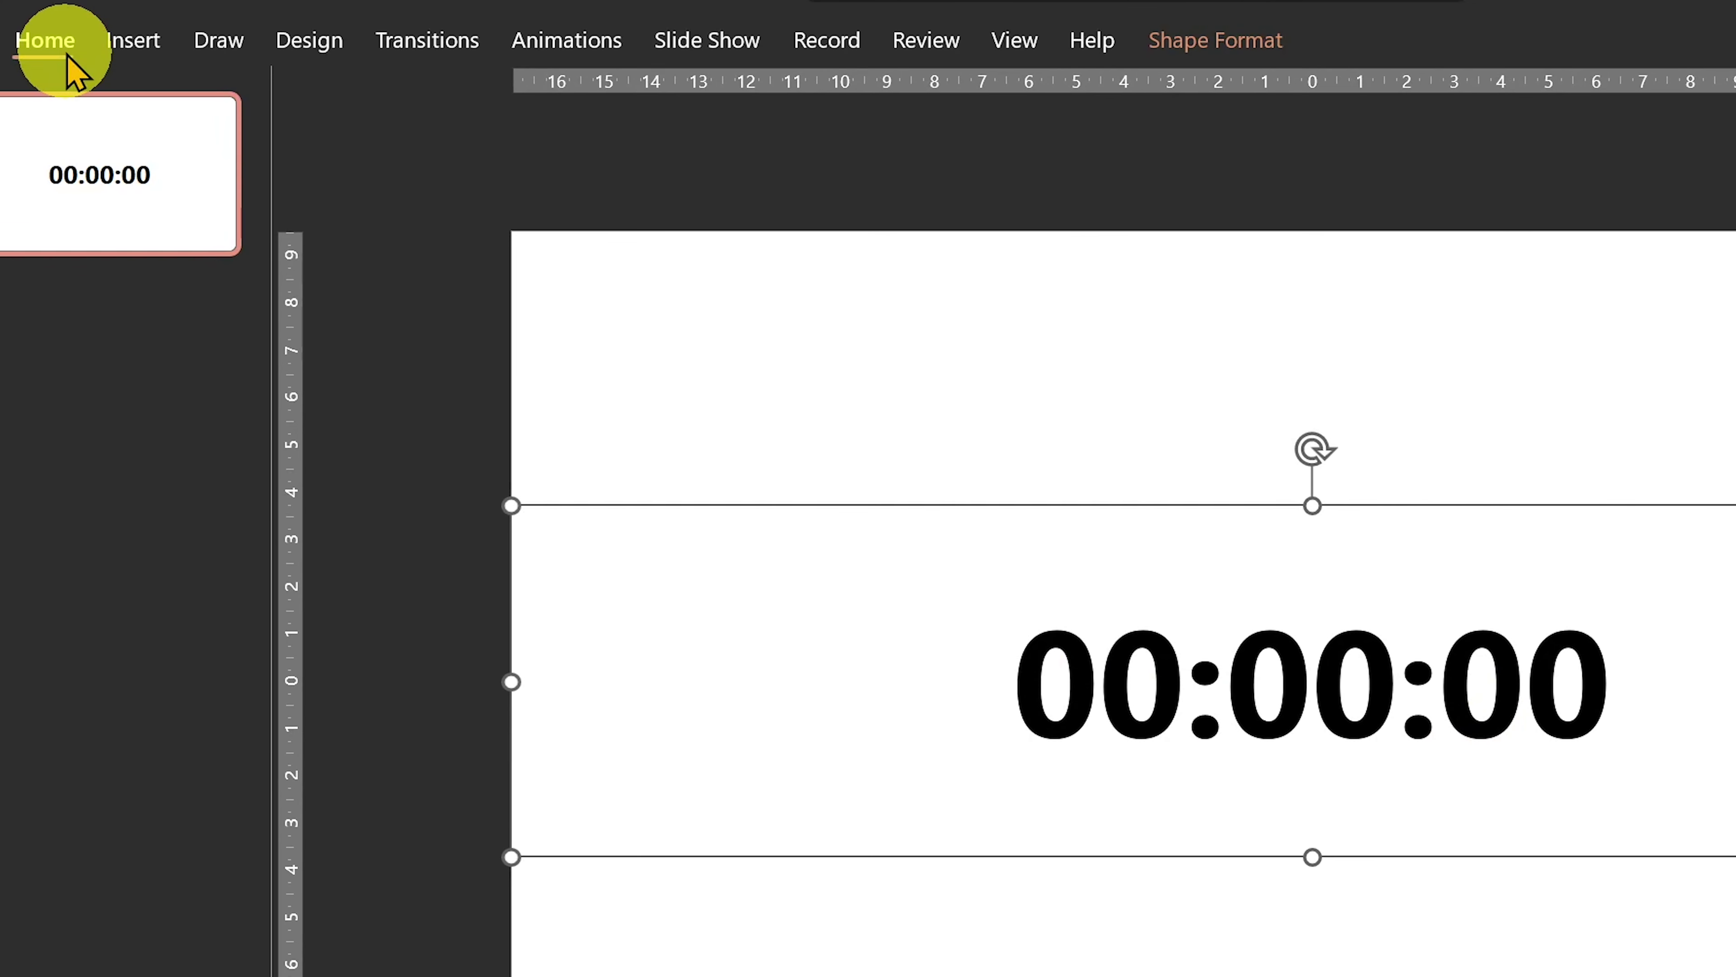
pyautogui.click(39, 43)
pyautogui.click(1614, 176)
pyautogui.click(1674, 323)
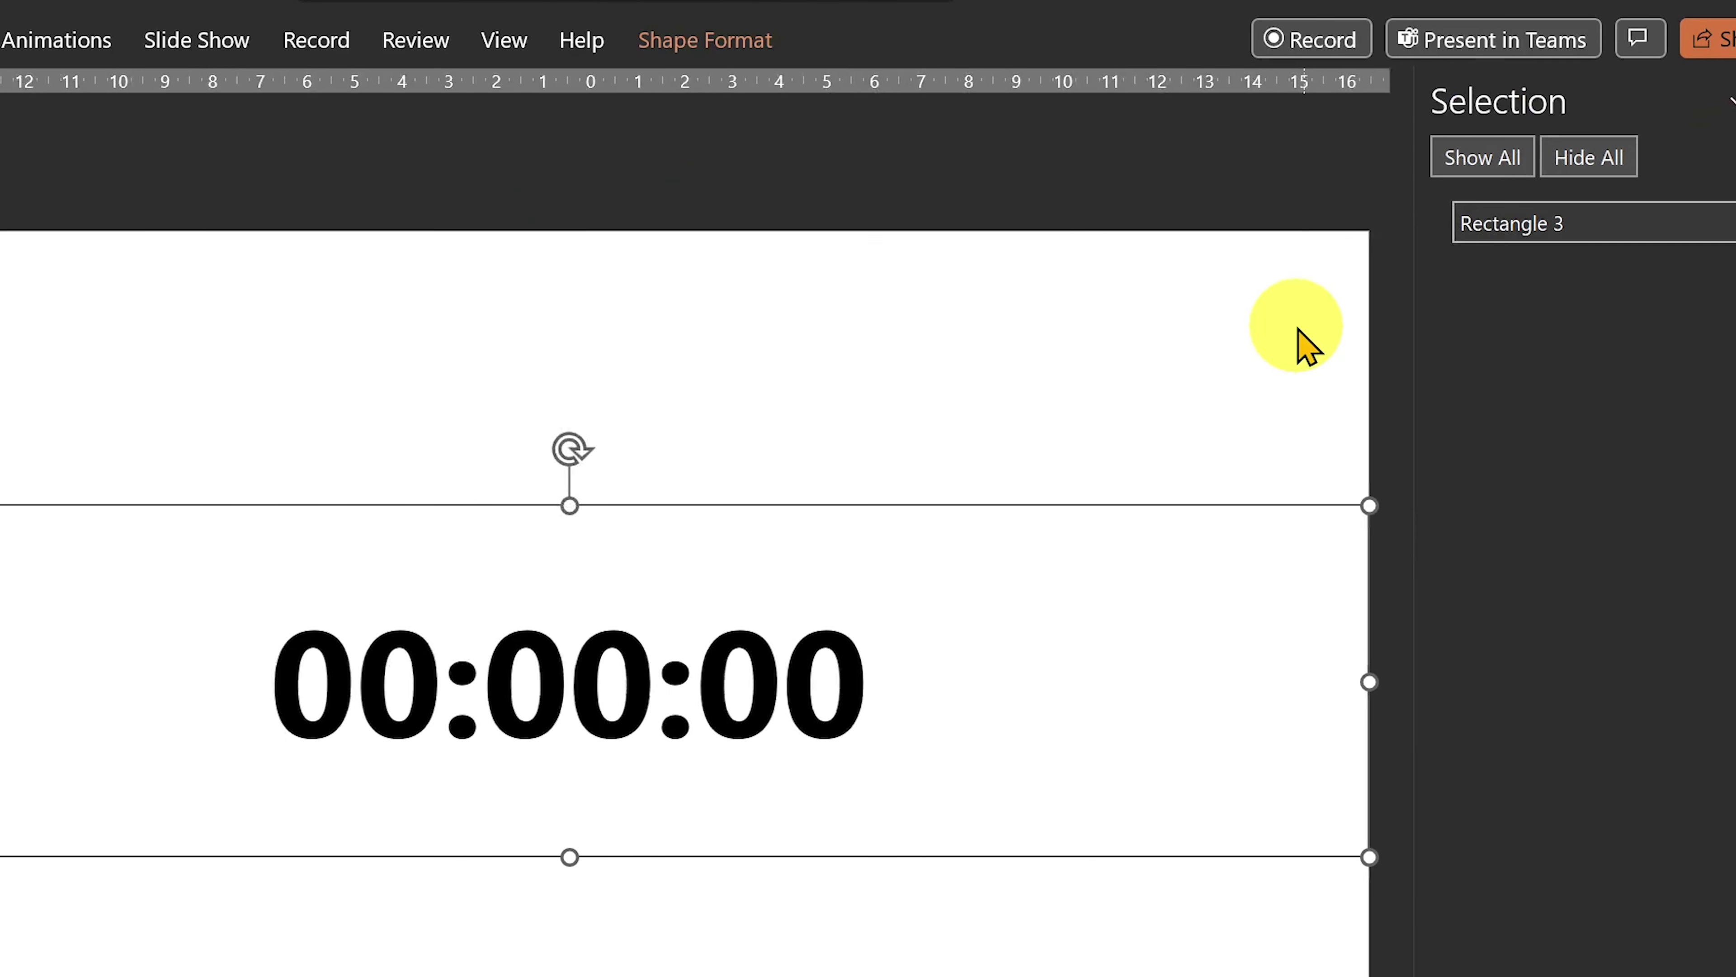
pyautogui.doubleClick(1546, 224)
pyautogui.write('CountdownShape')
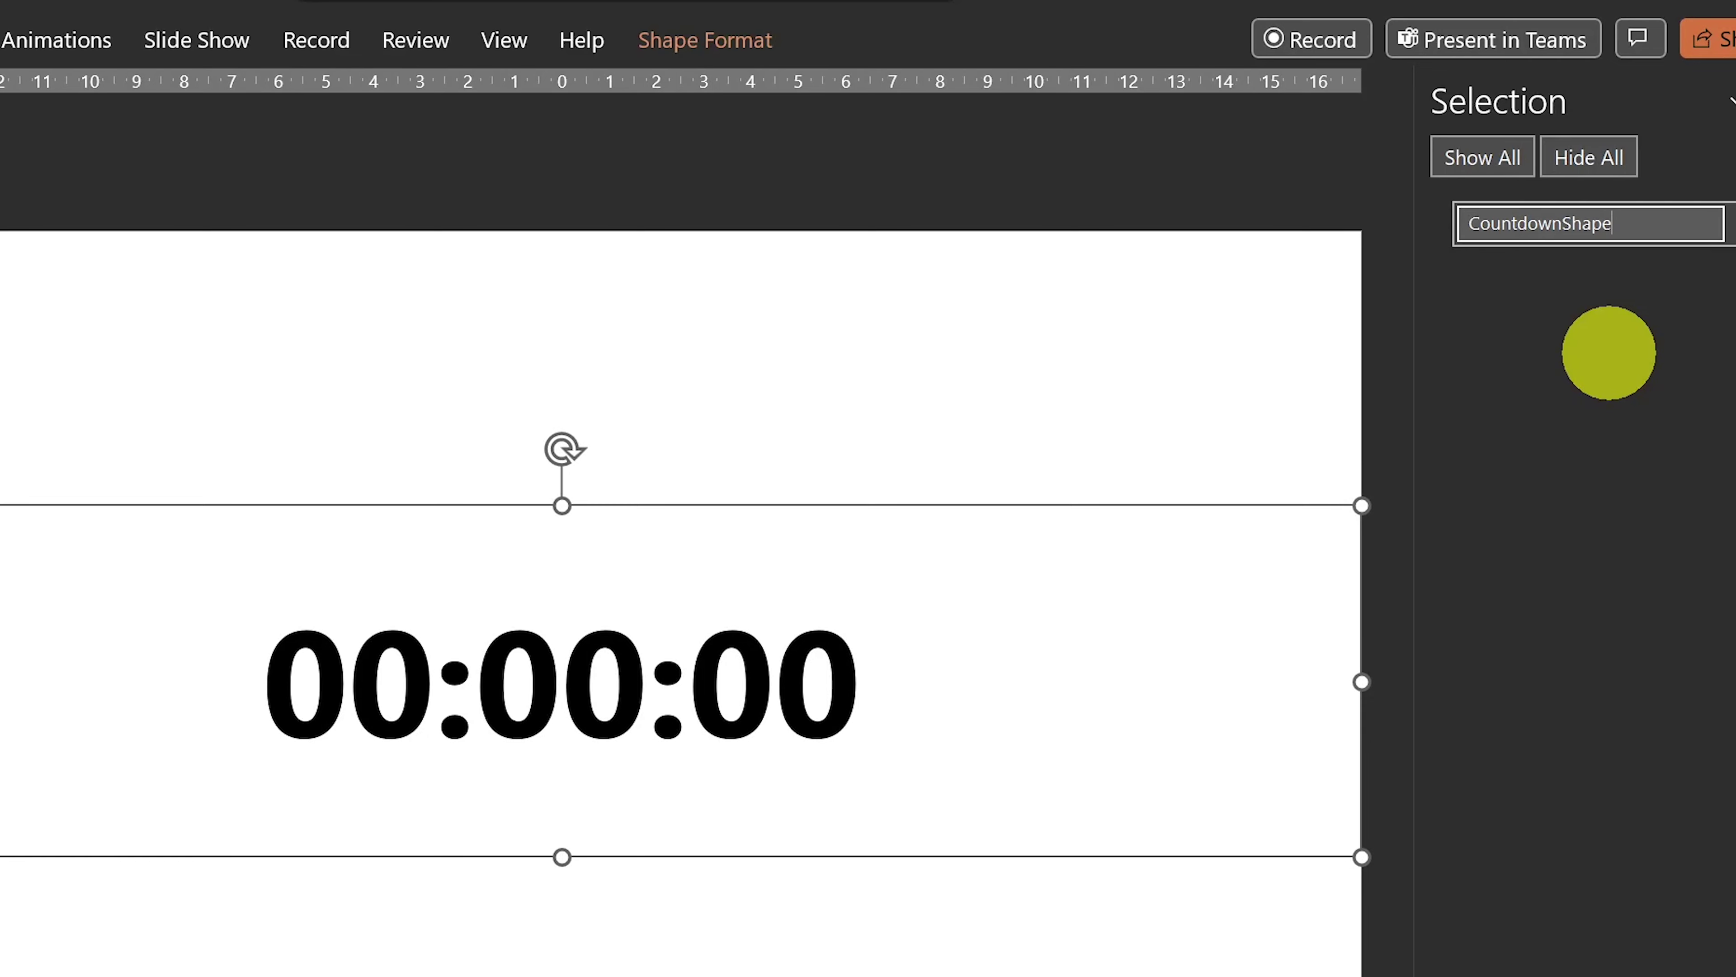
pyautogui.press('Return')
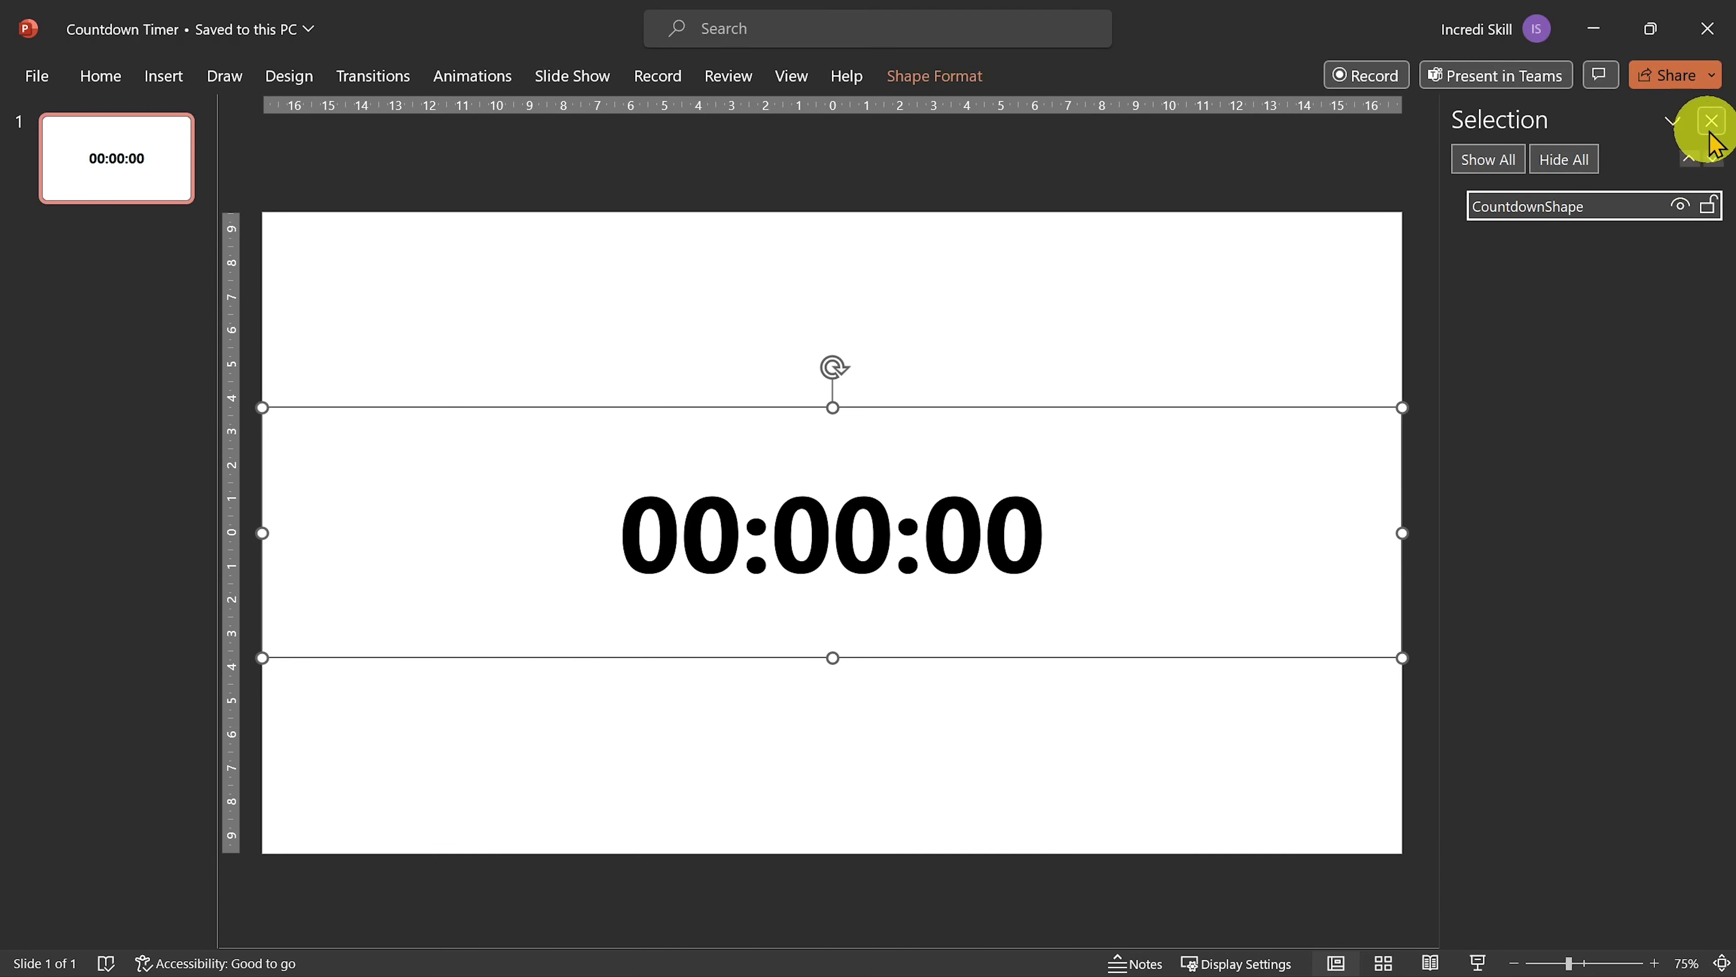
pyautogui.click(1712, 121)
# Step: Enable the Developer tab through PowerPoint Options and show its commands
pyautogui.click(37, 75)
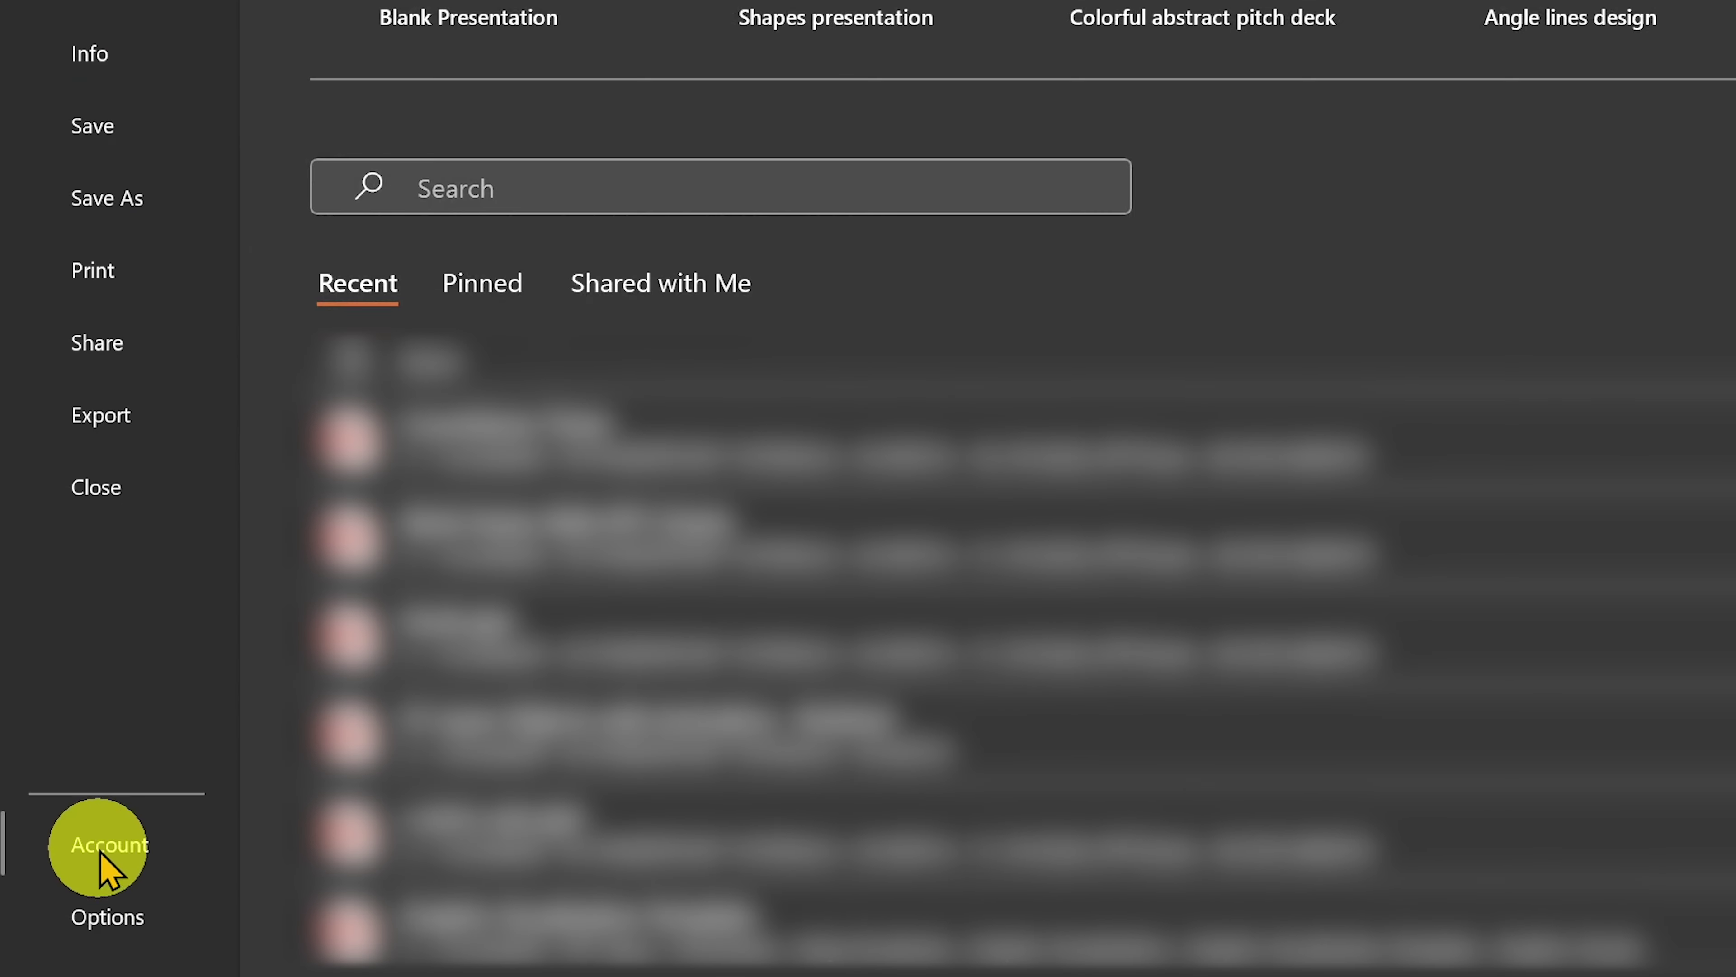
pyautogui.click(96, 924)
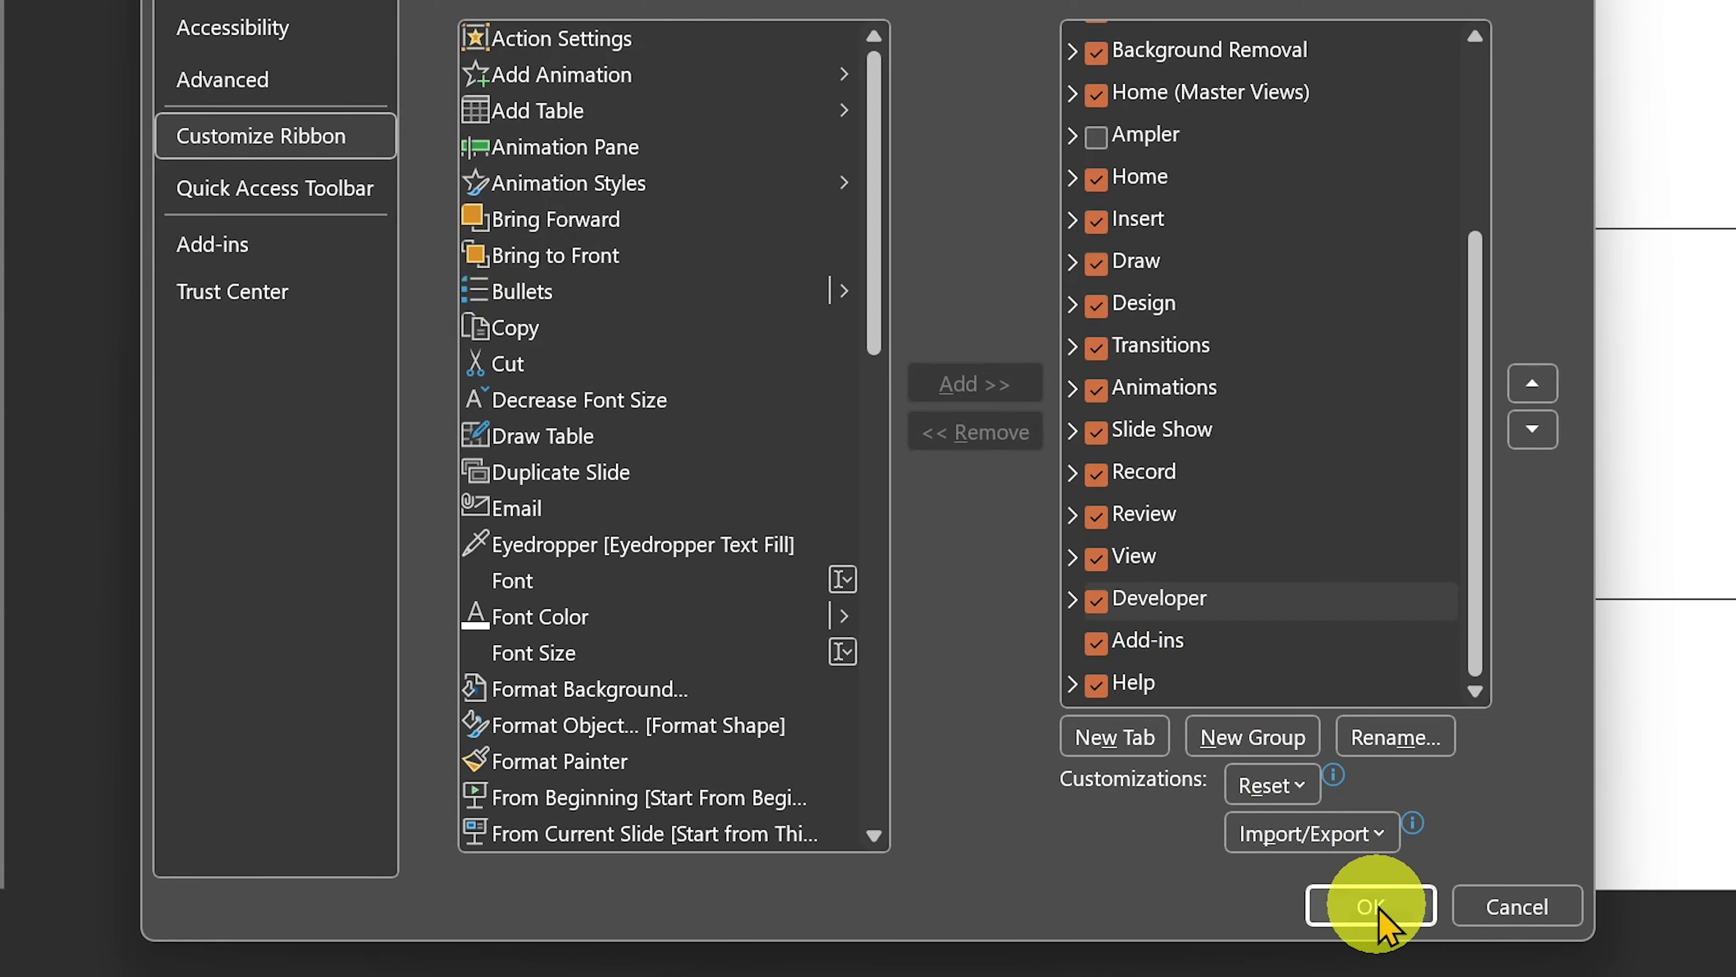
pyautogui.click(1364, 907)
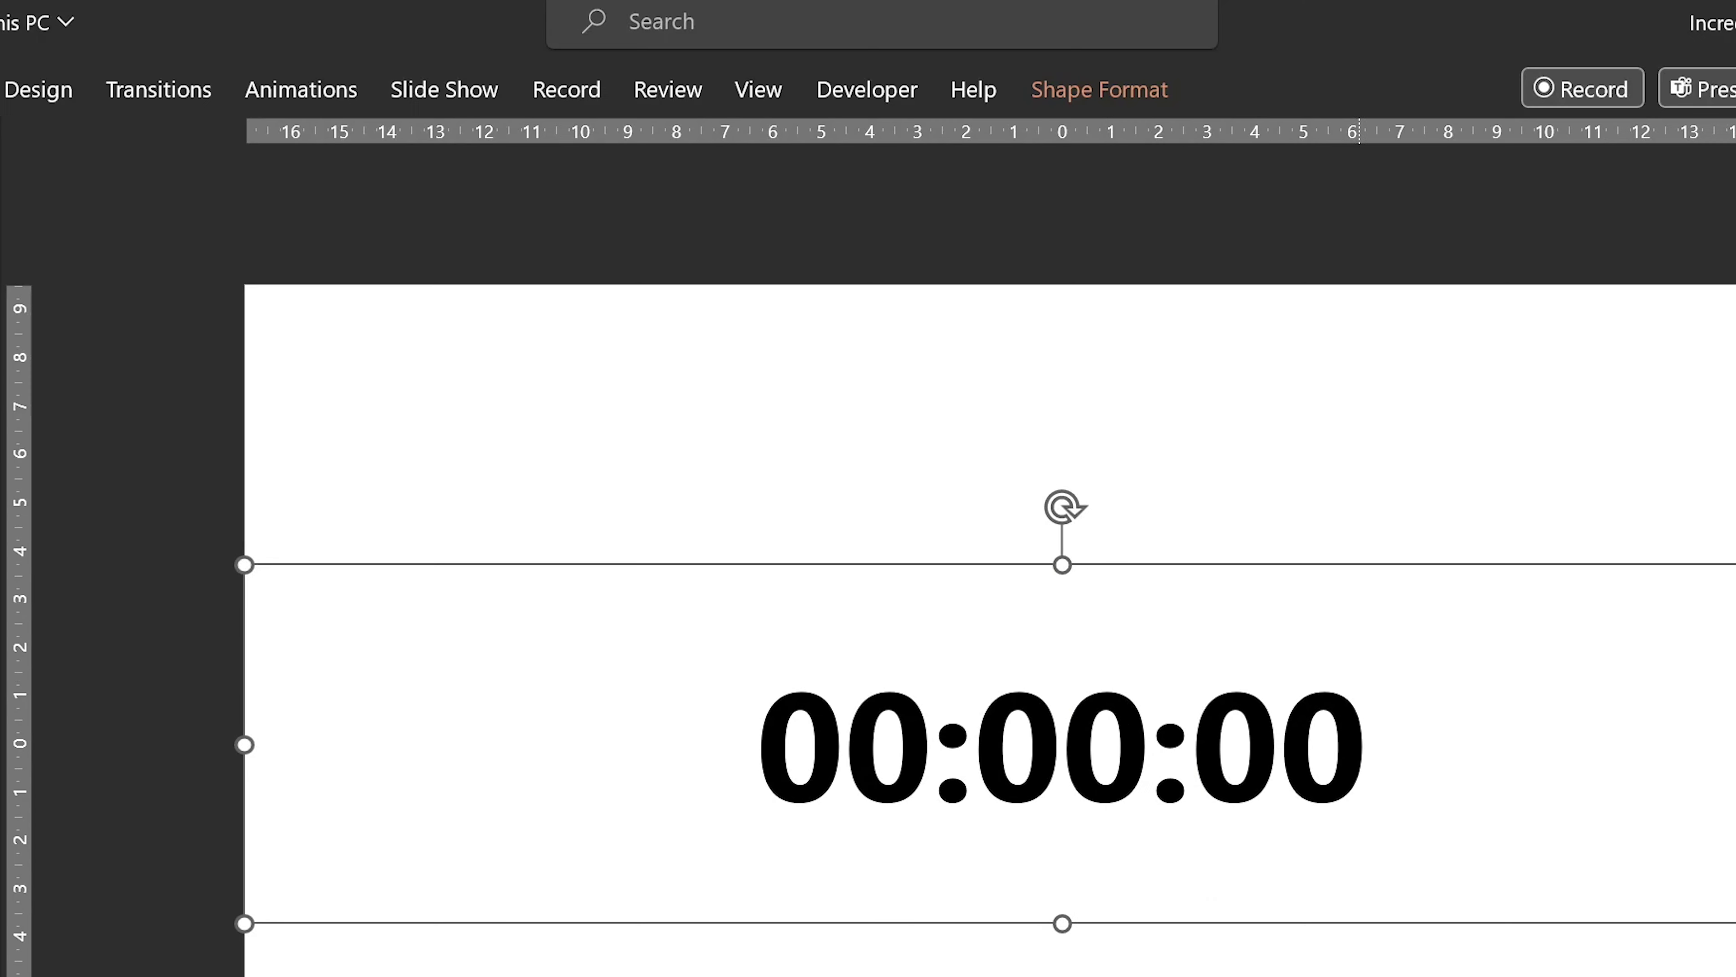
pyautogui.click(888, 96)
# Step: Insert Module1, paste the 30-second CountDown macro code into it, and close the VBA editor
pyautogui.click(65, 185)
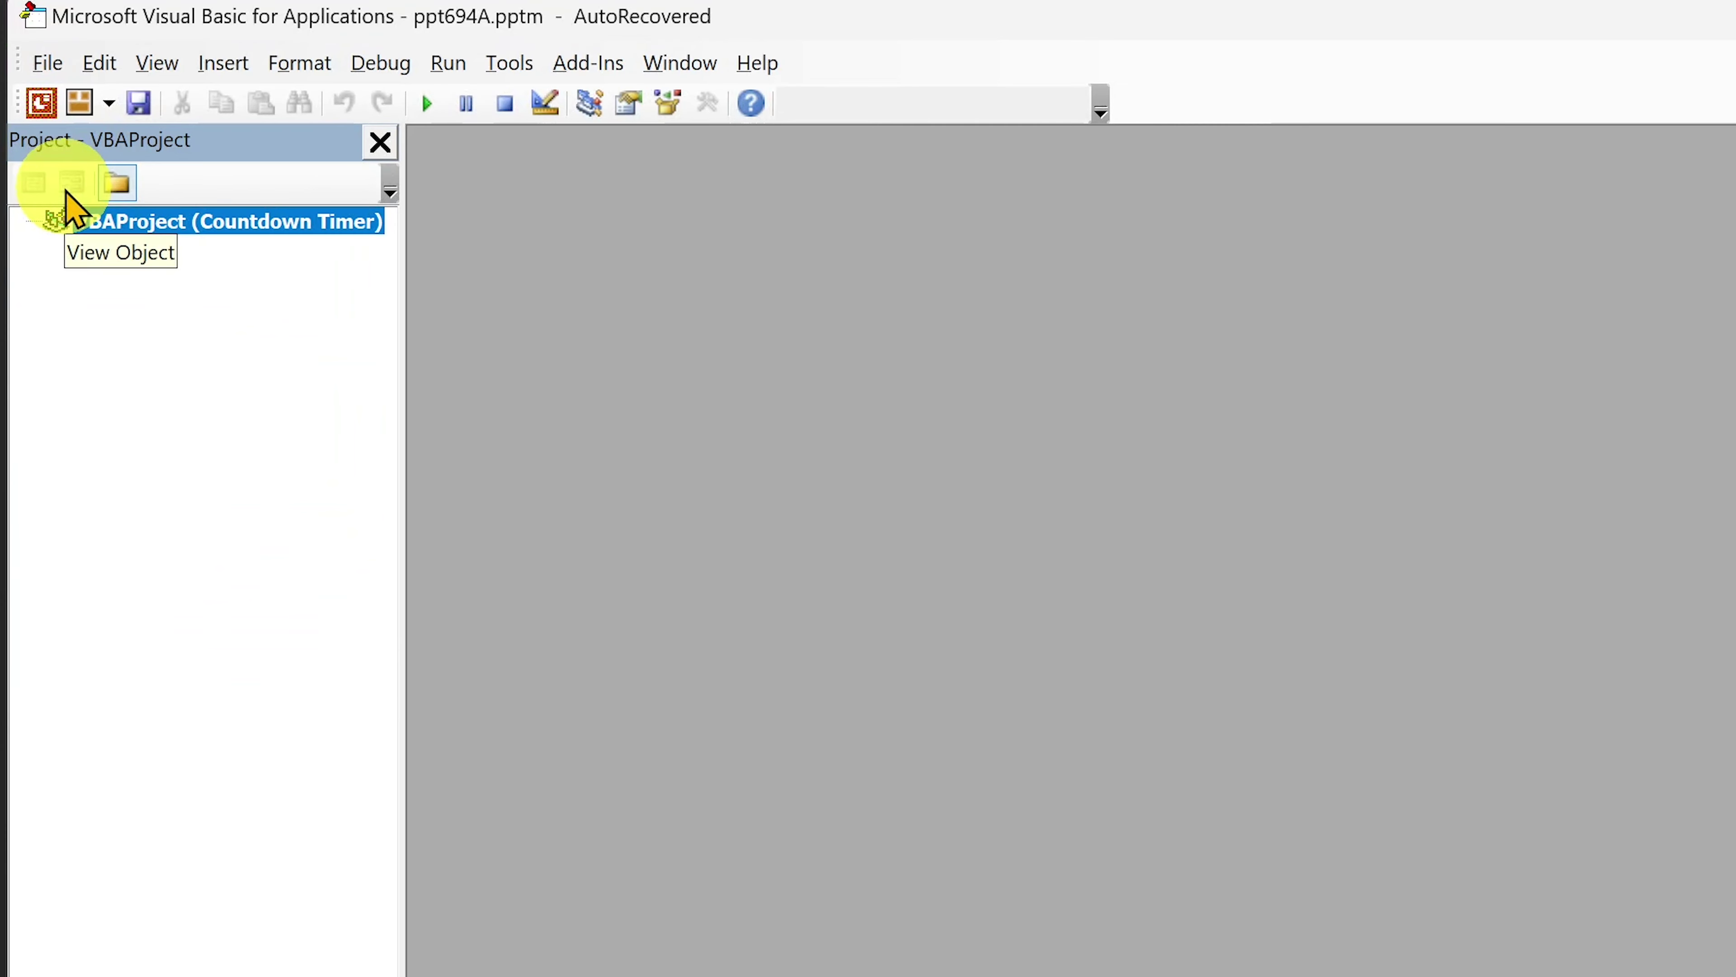
pyautogui.click(108, 103)
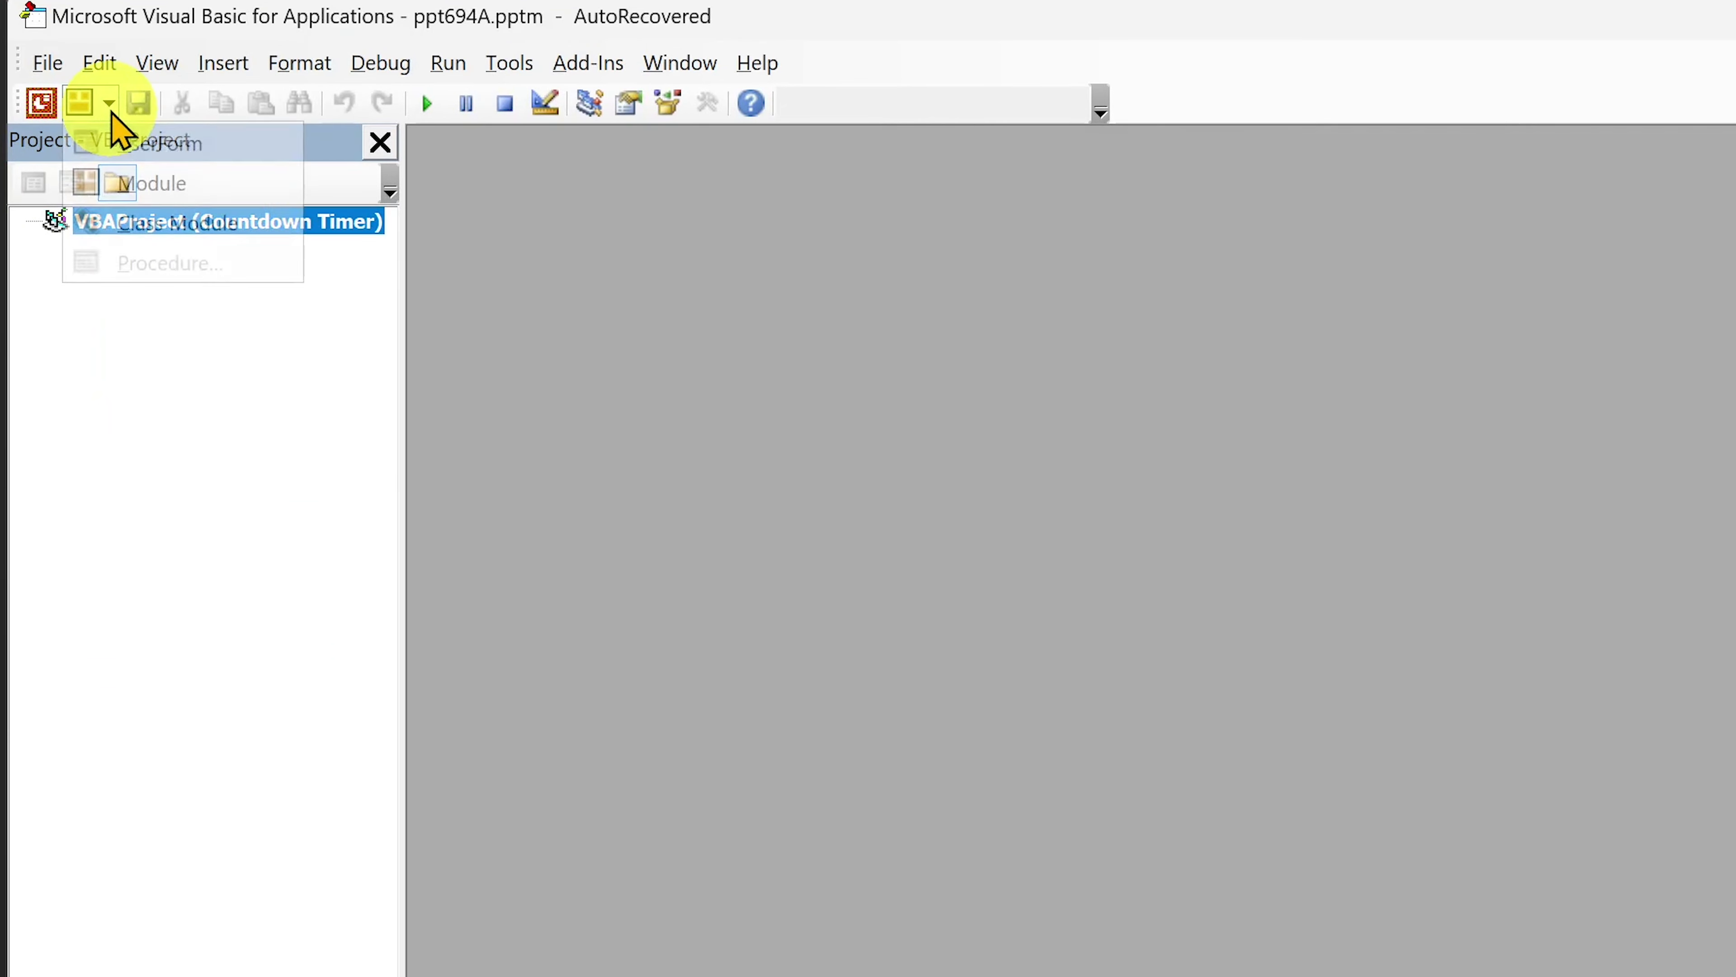
pyautogui.click(137, 183)
pyautogui.rightClick(934, 546)
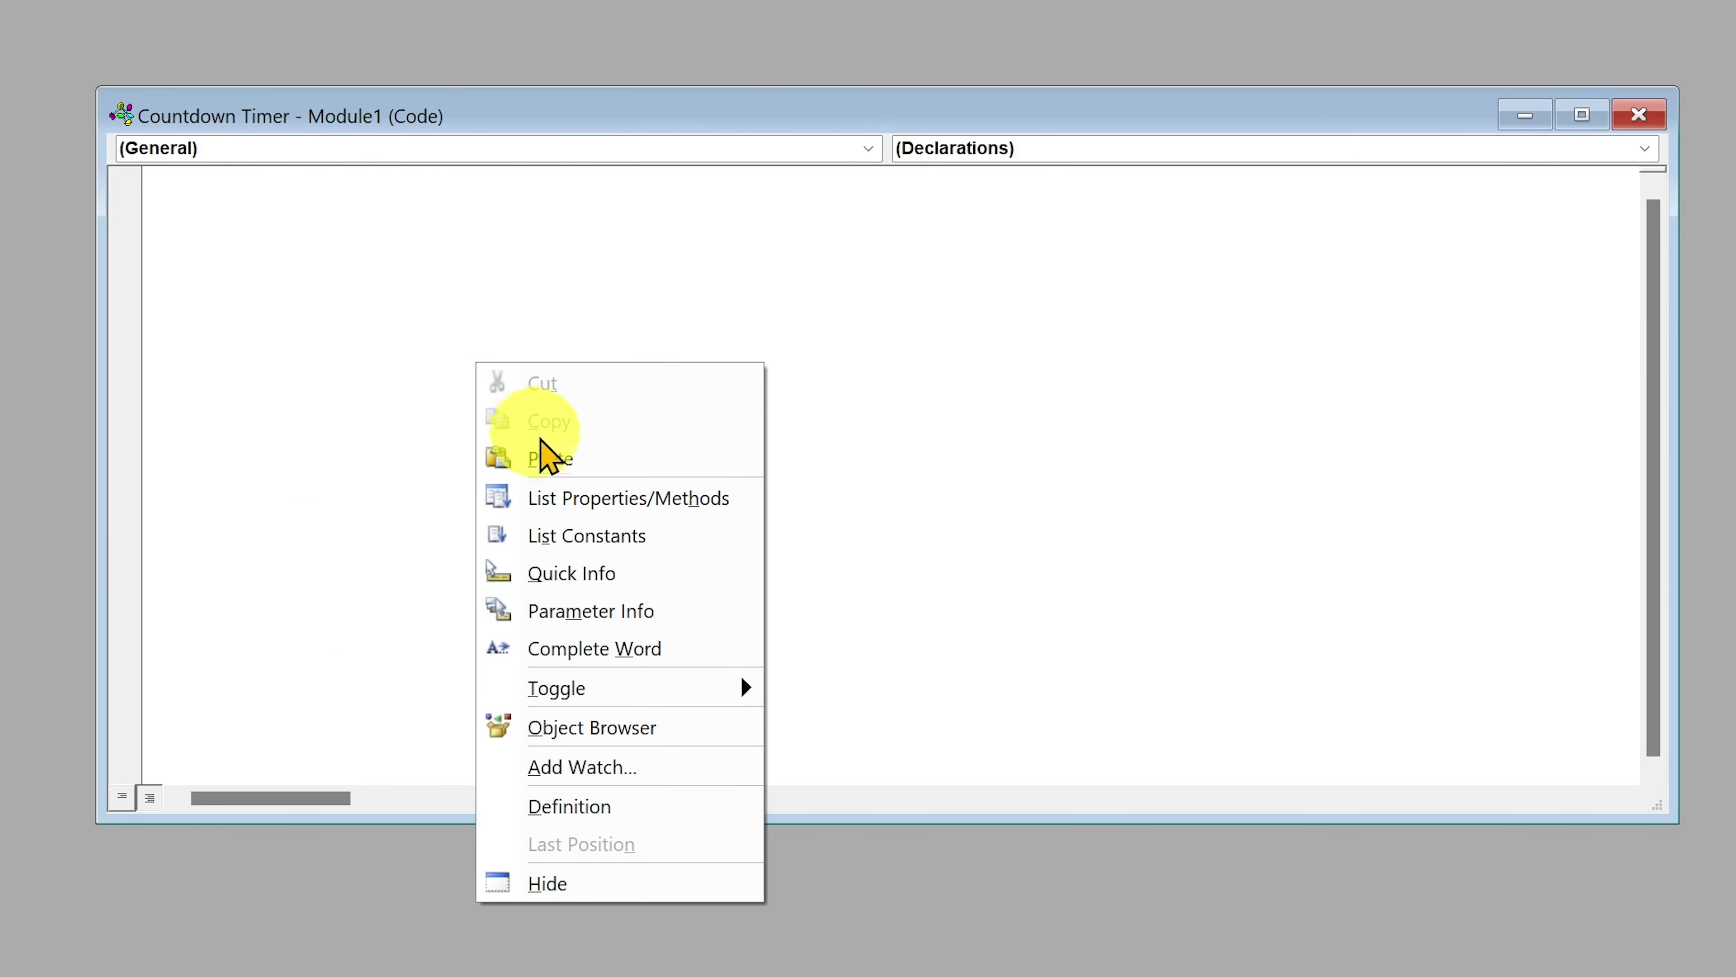
pyautogui.click(1012, 646)
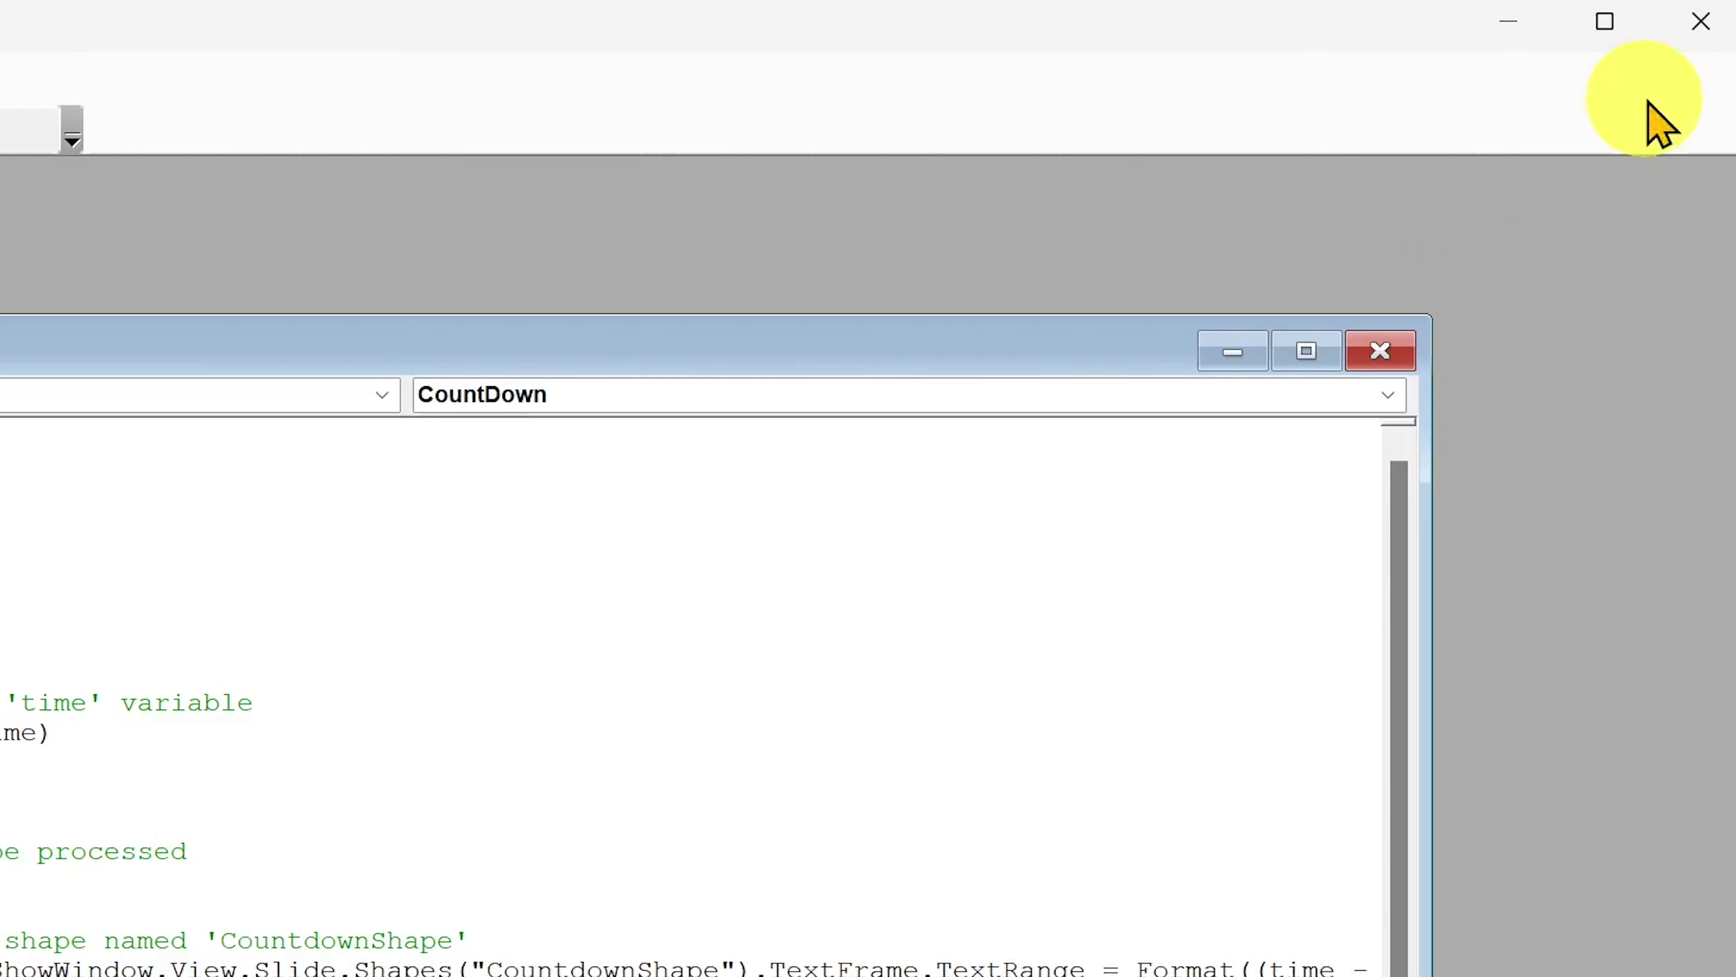
pyautogui.click(1694, 31)
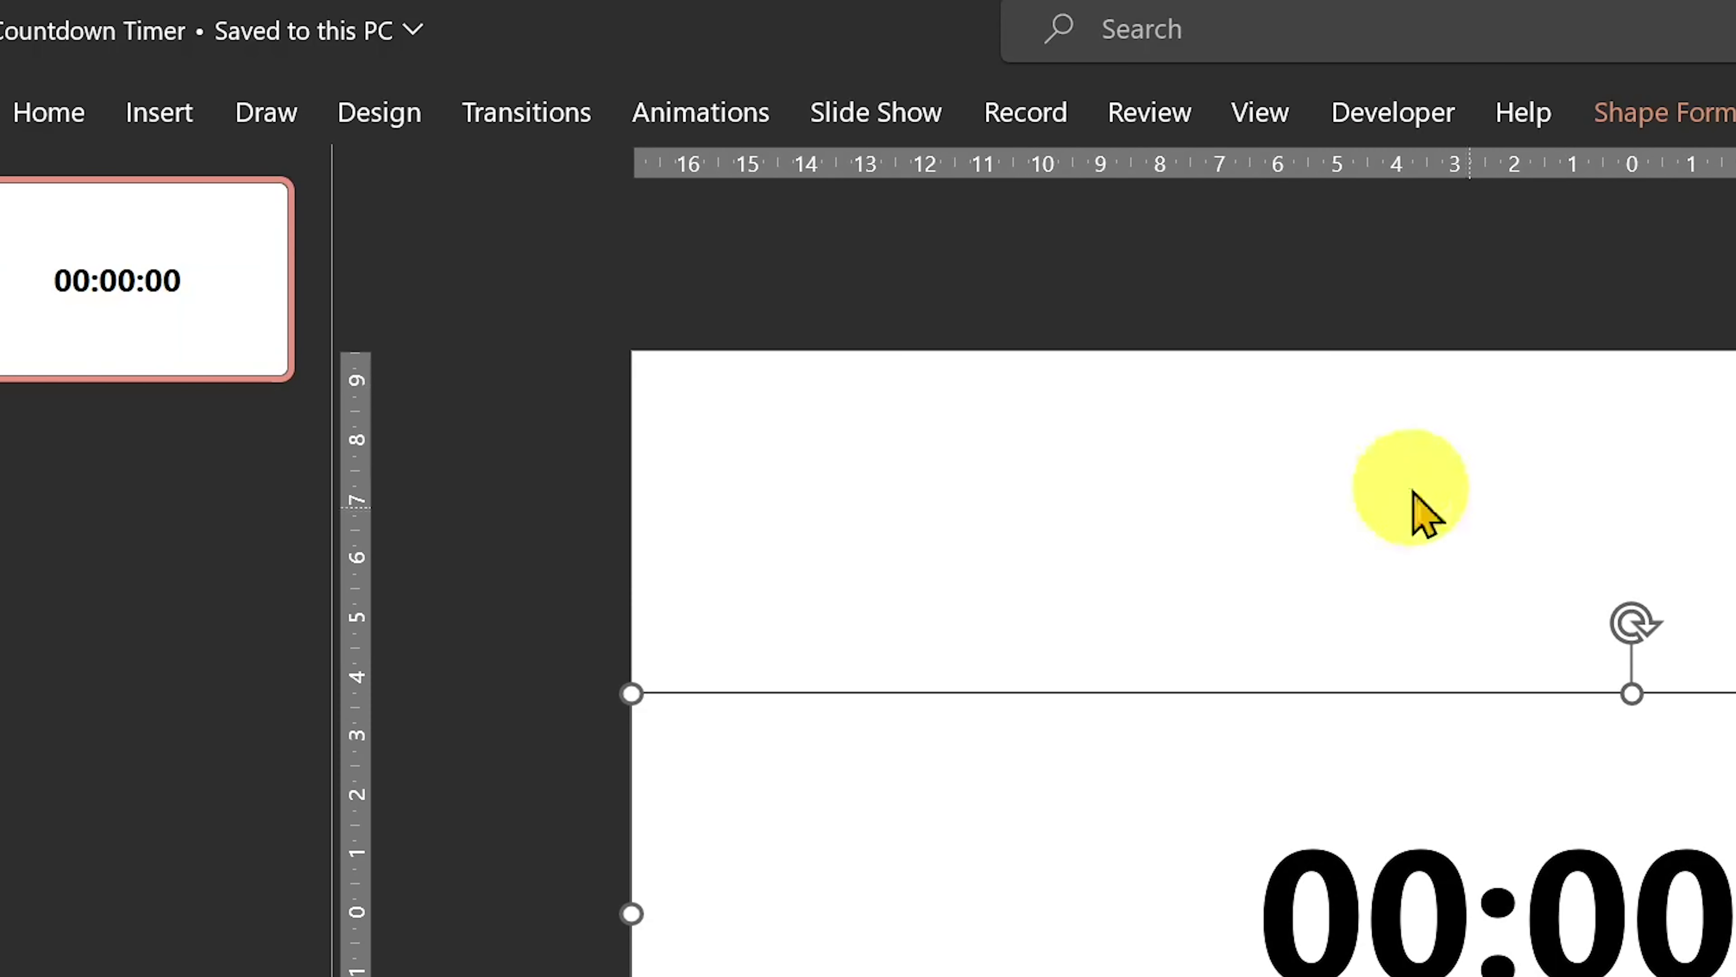
# Step: Give the timer shape an Action Setting to Run macro CountDown on click
pyautogui.click(154, 125)
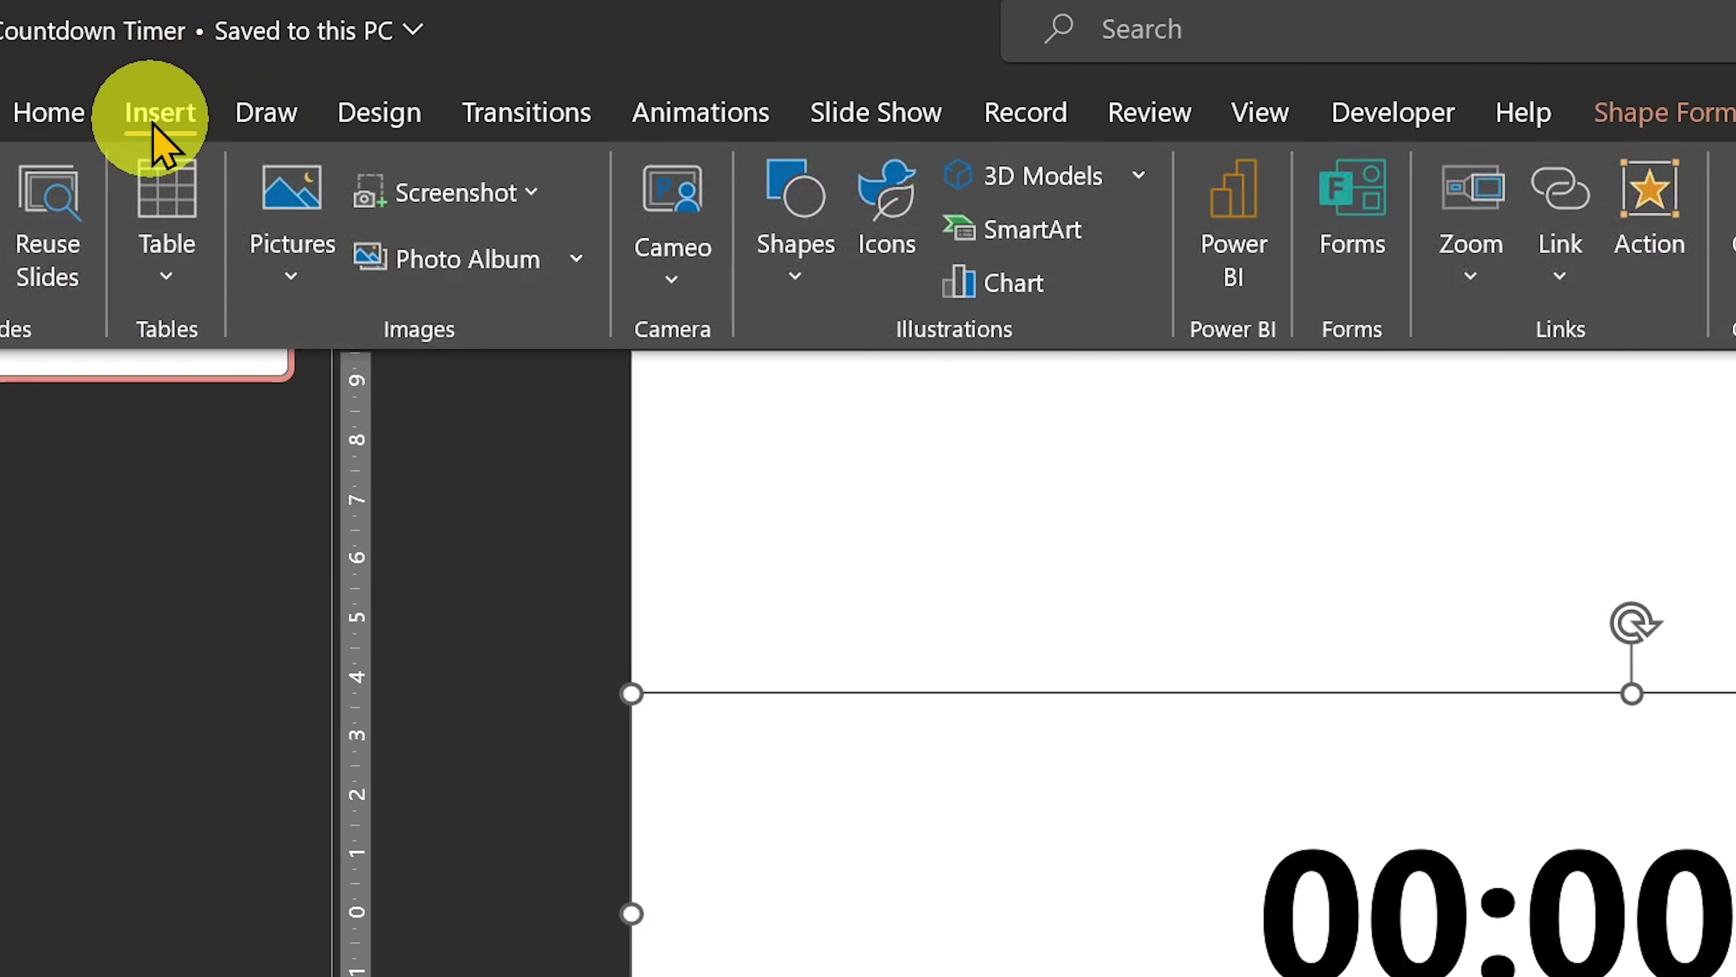
pyautogui.click(1143, 240)
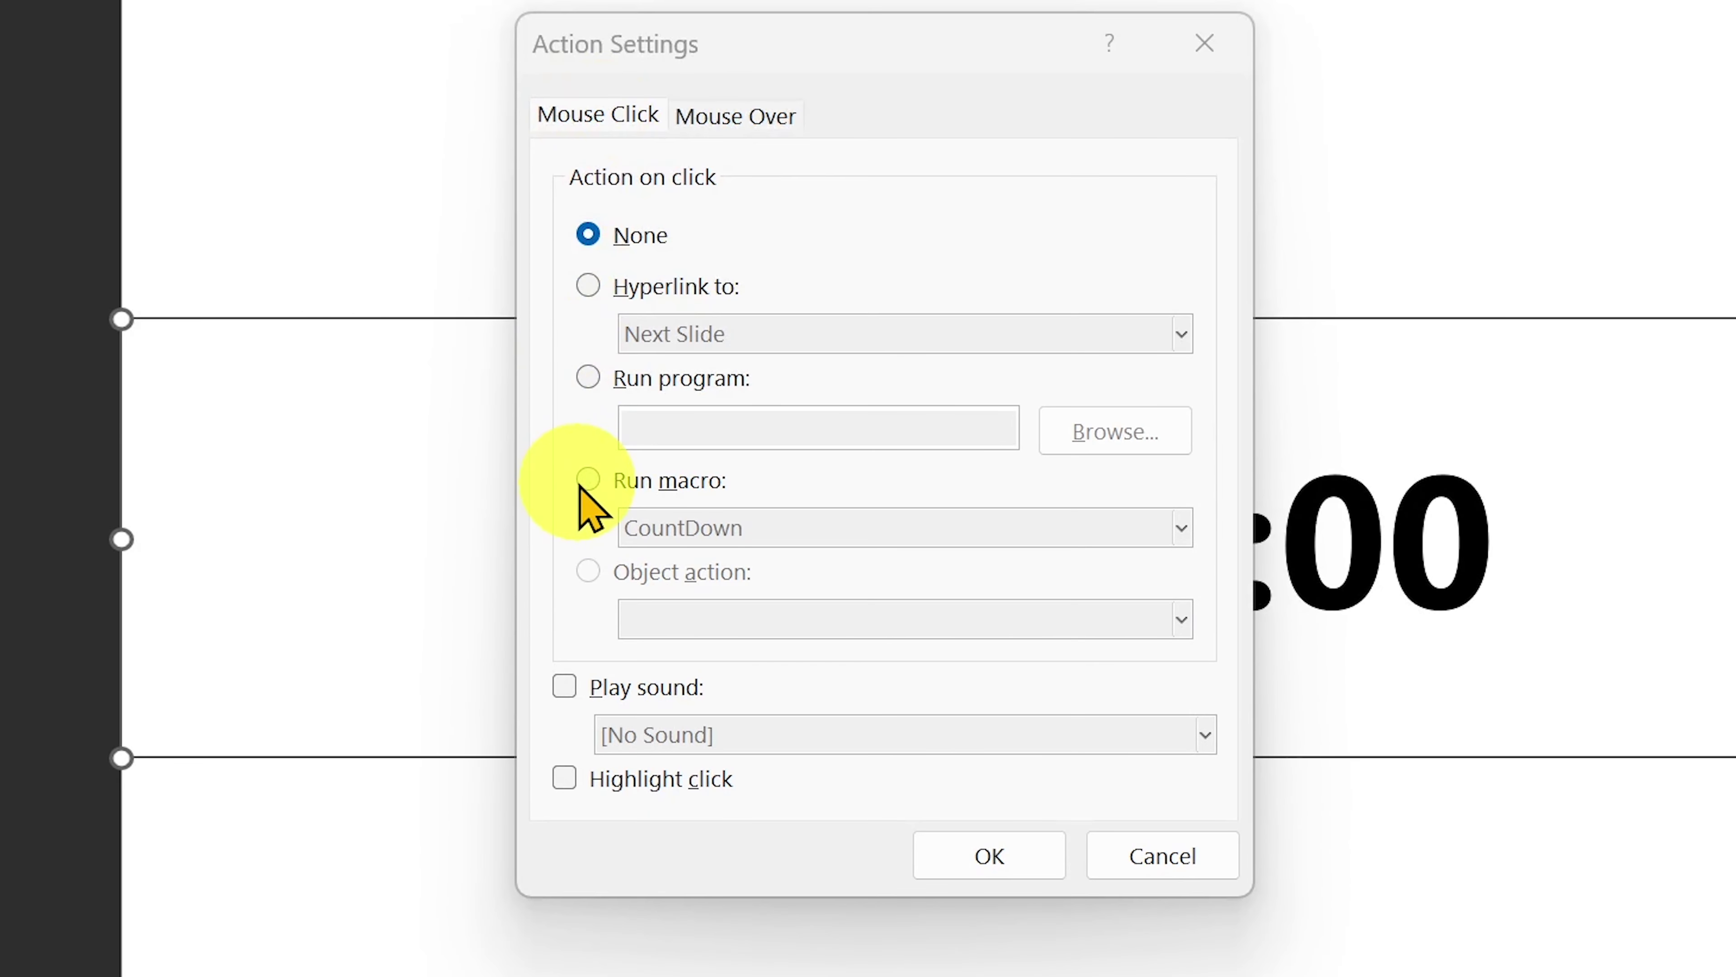
pyautogui.click(588, 480)
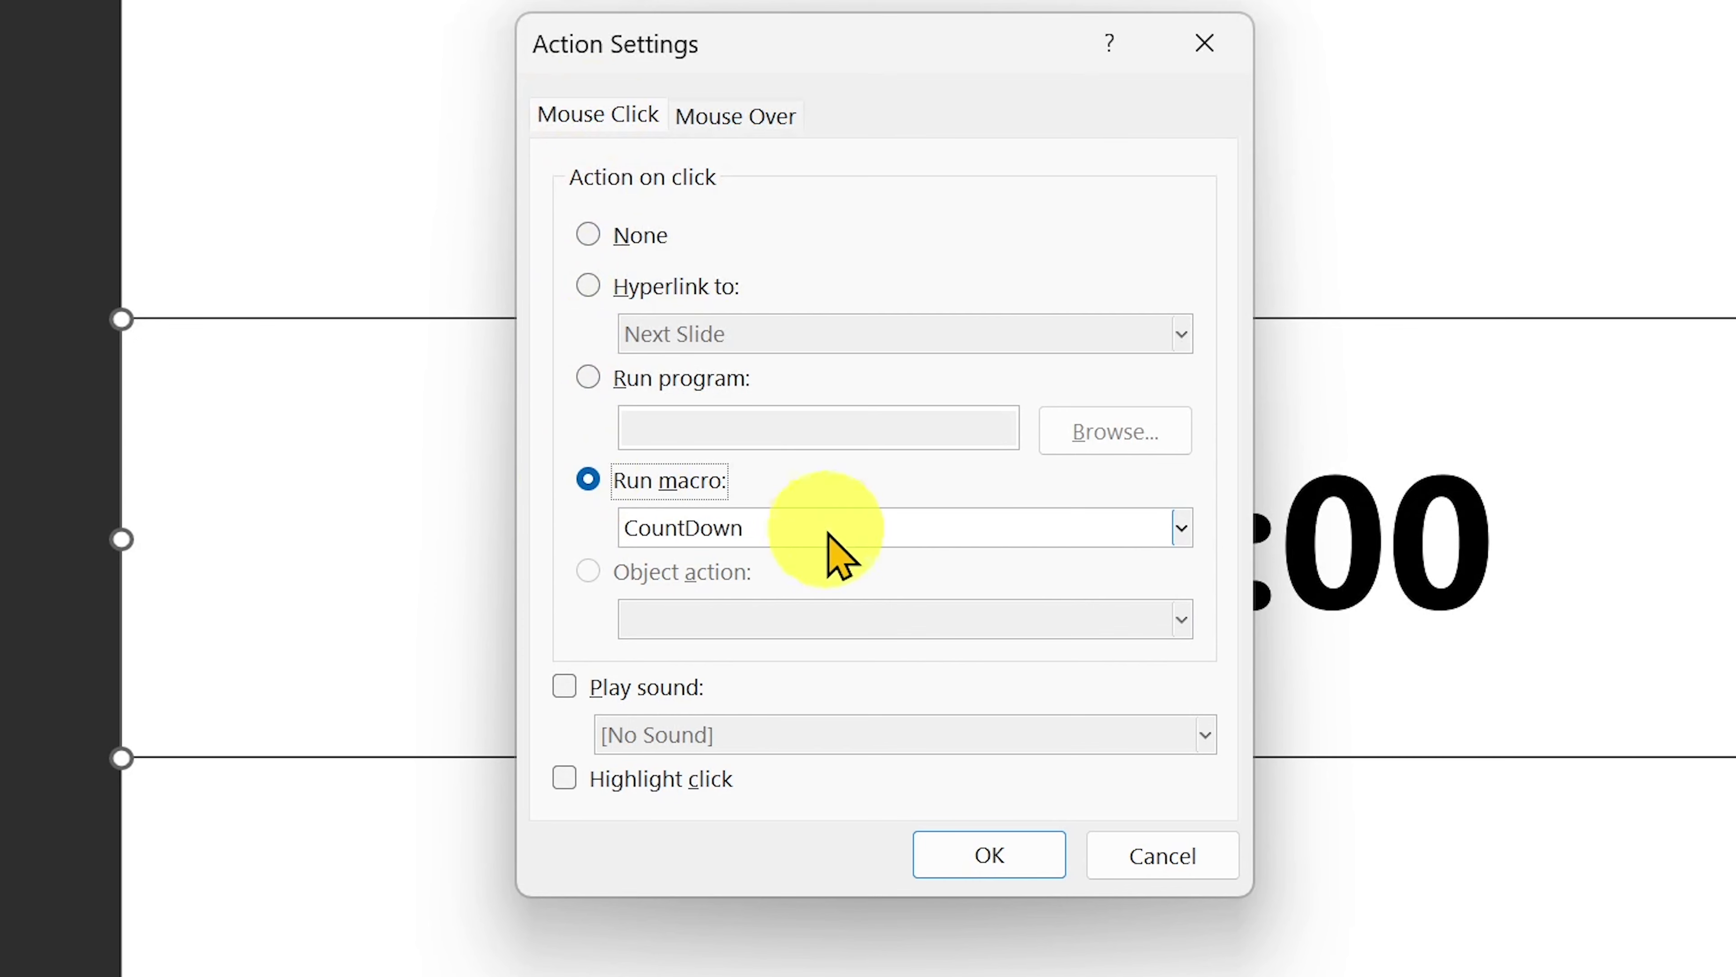
pyautogui.click(1011, 530)
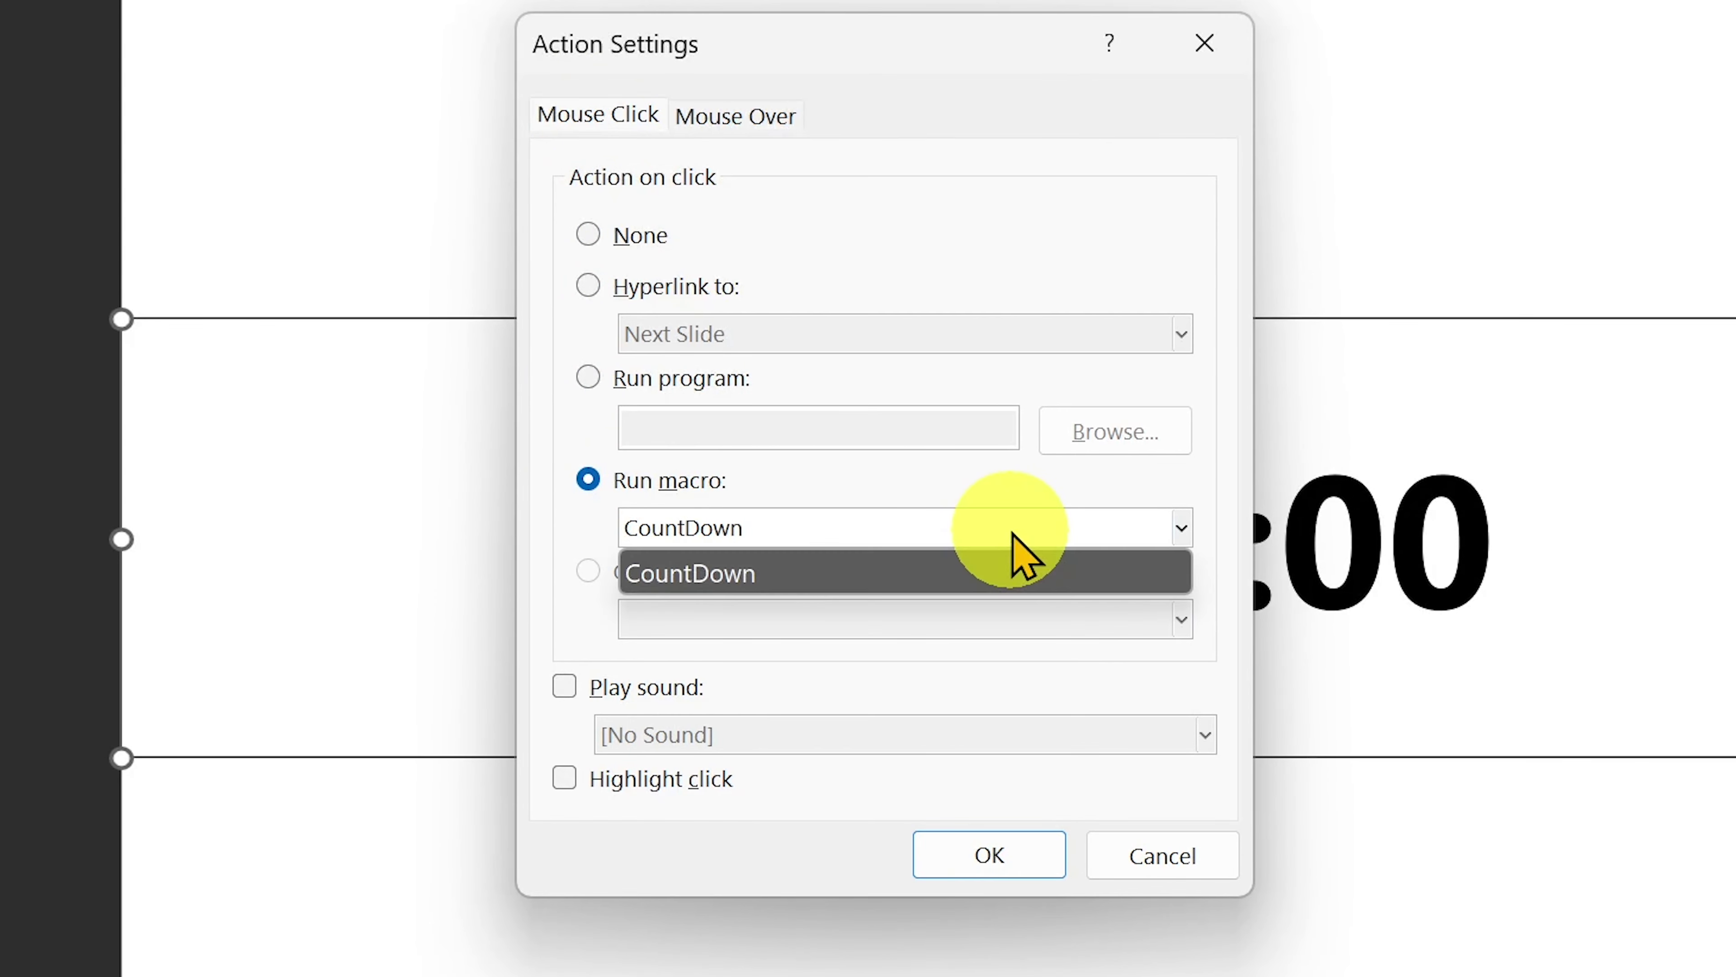
pyautogui.click(922, 578)
pyautogui.click(1016, 853)
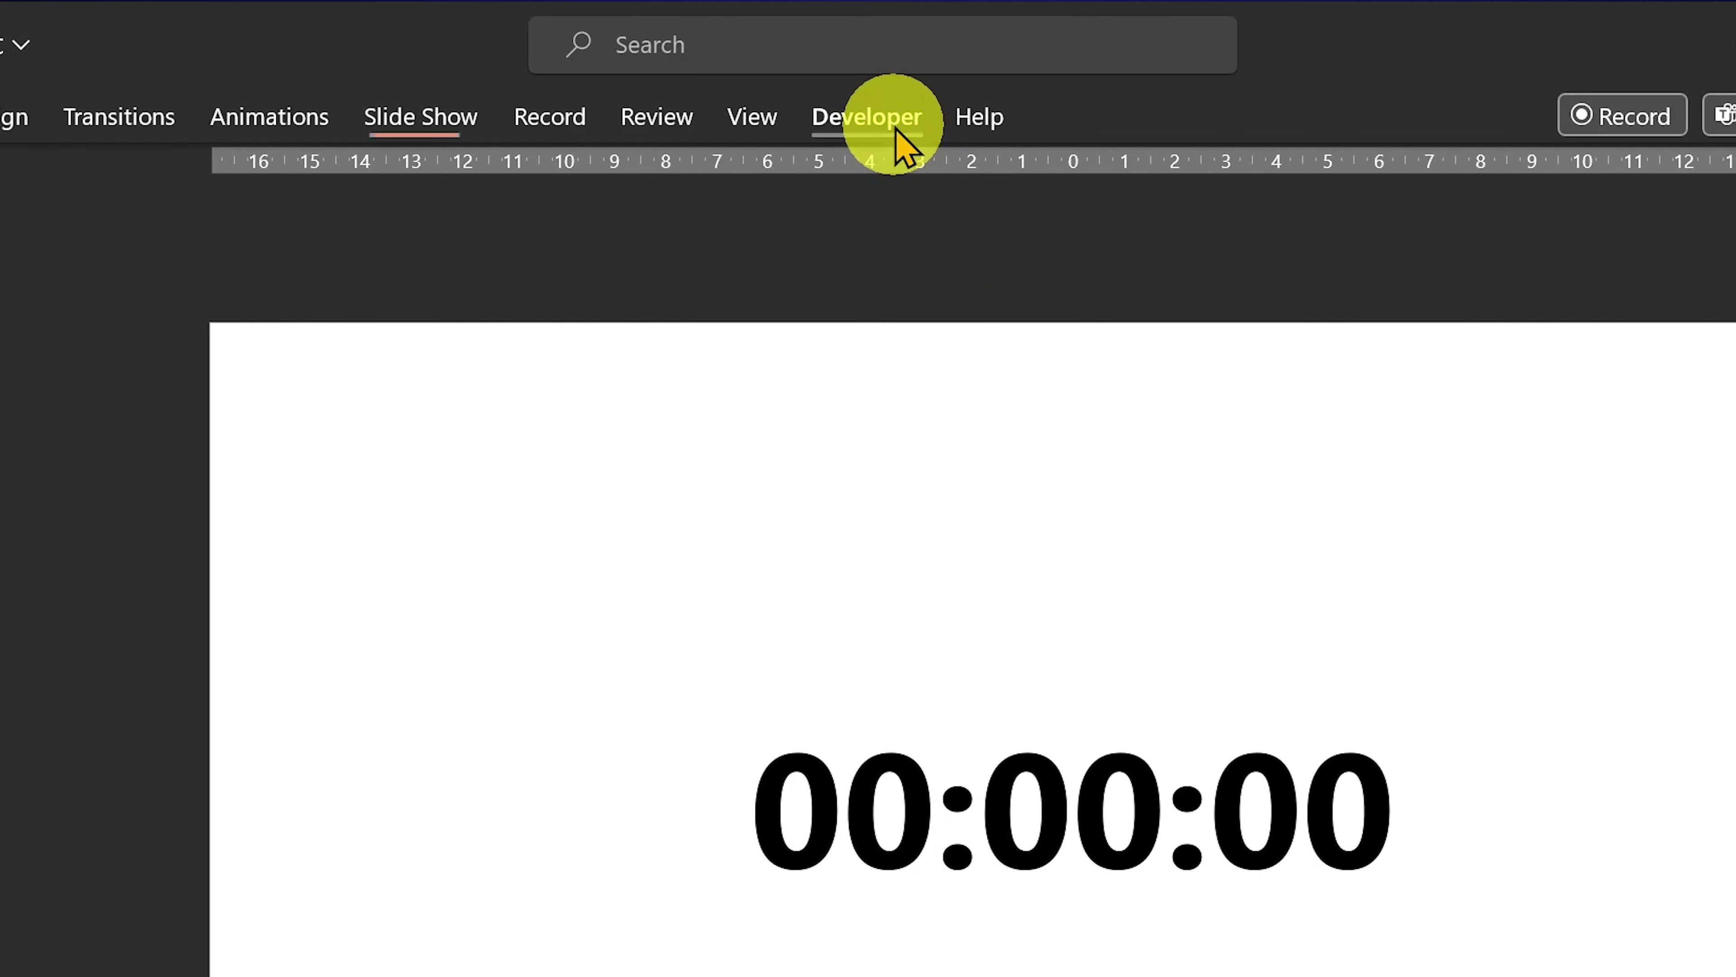
# Step: In Module1, change the CountDown line count = 30 to count = 300
pyautogui.click(896, 131)
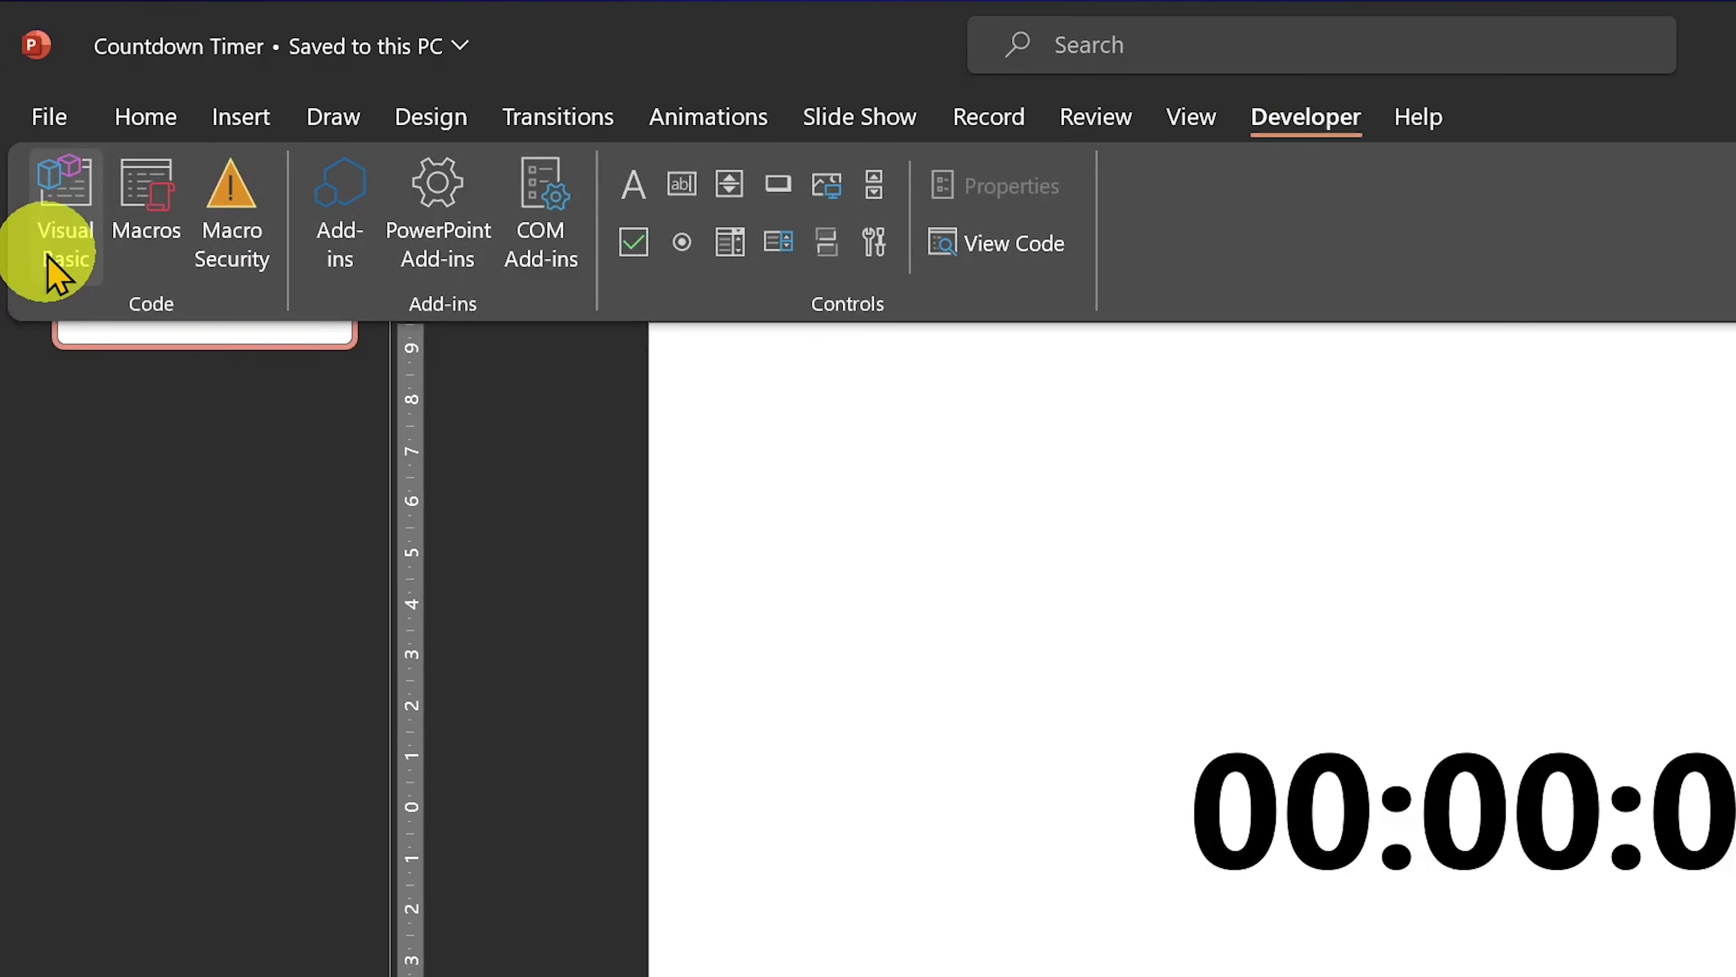
pyautogui.click(55, 272)
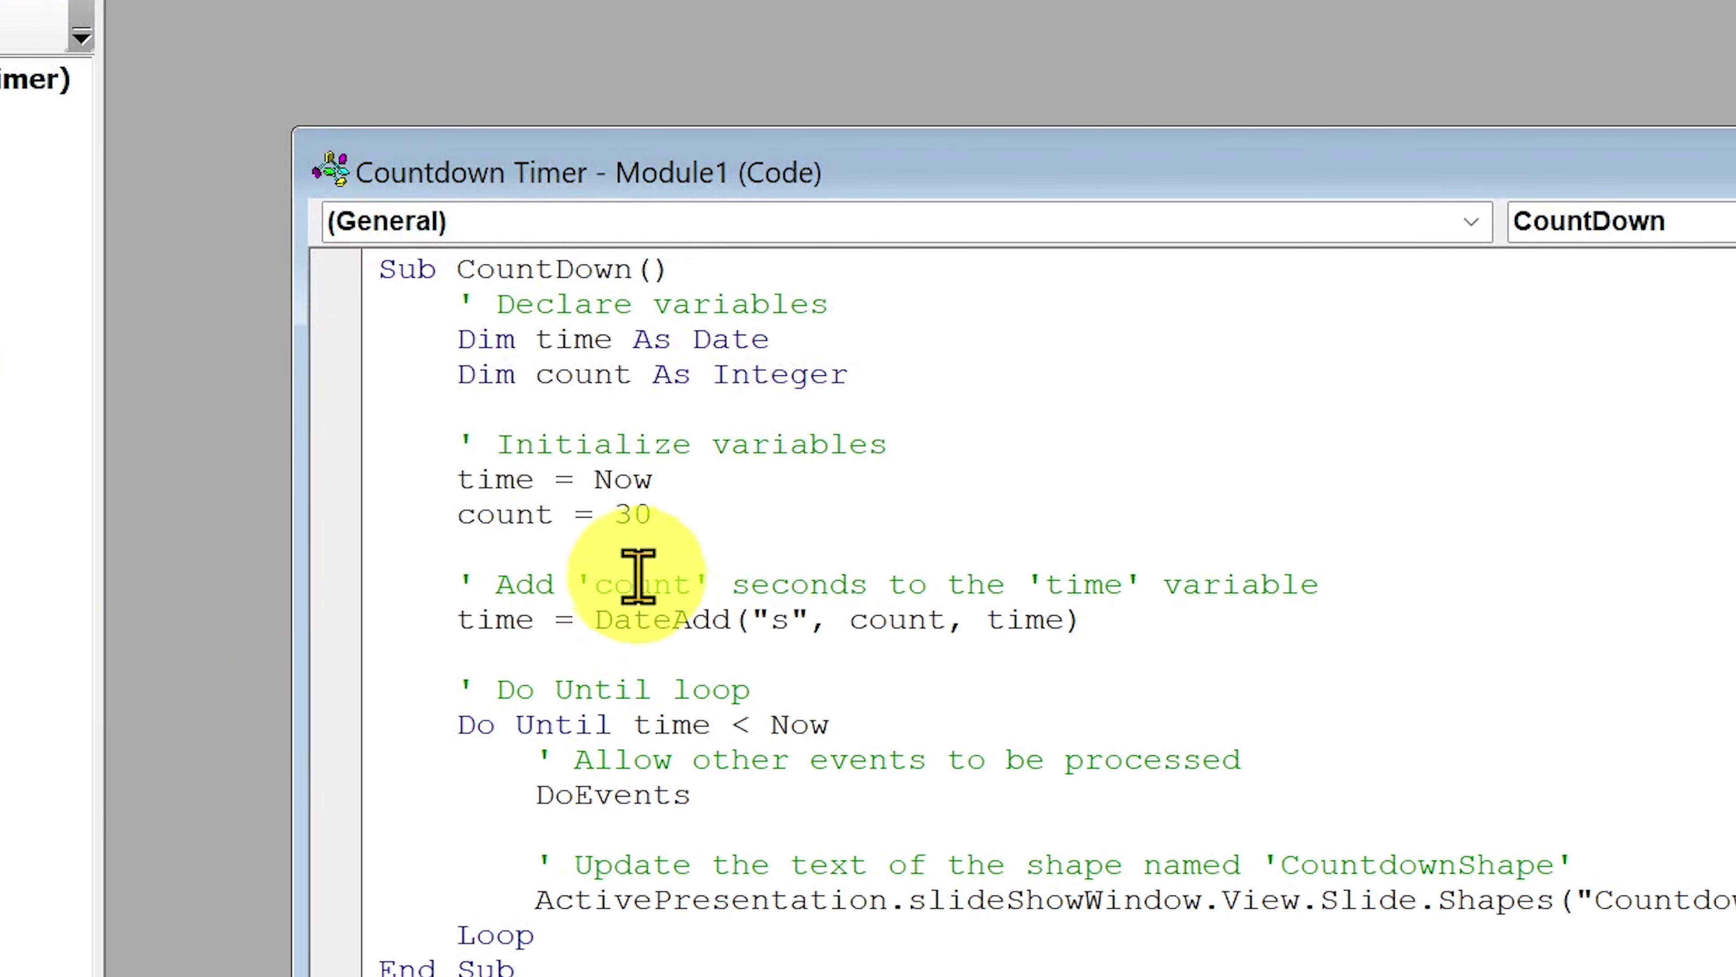
pyautogui.click(633, 514)
pyautogui.write('0')
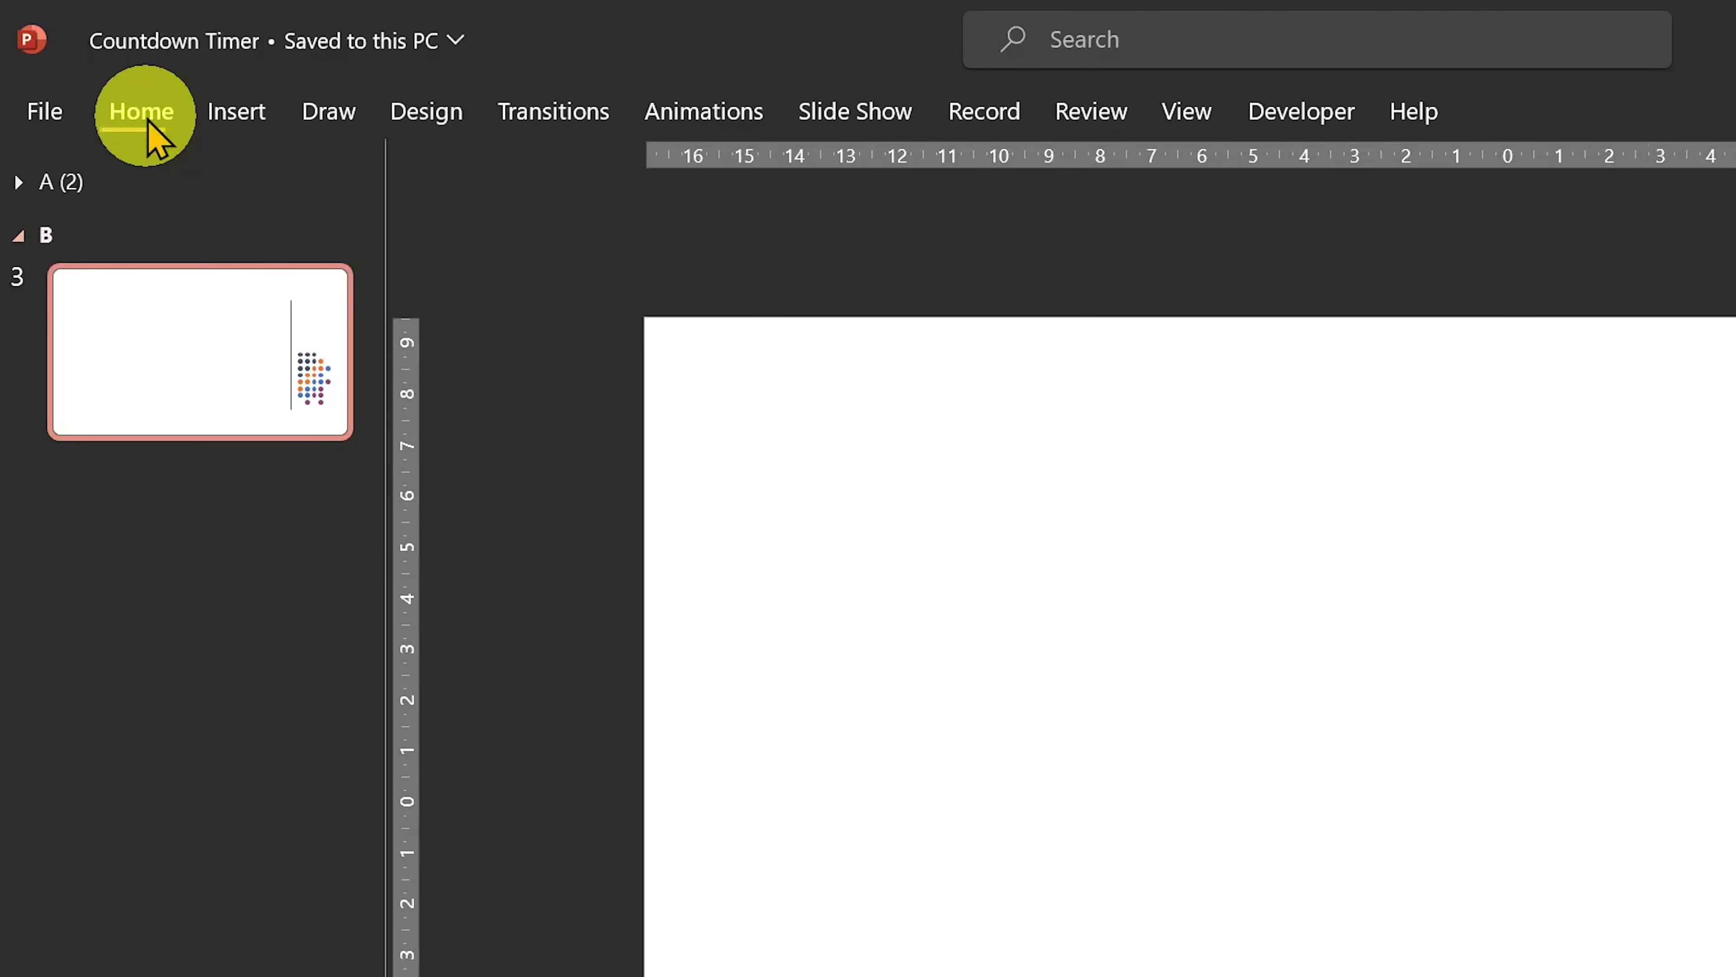
# Step: Find and add the Breaktime add-in from the Office store, then shrink it on slide 3
pyautogui.click(142, 113)
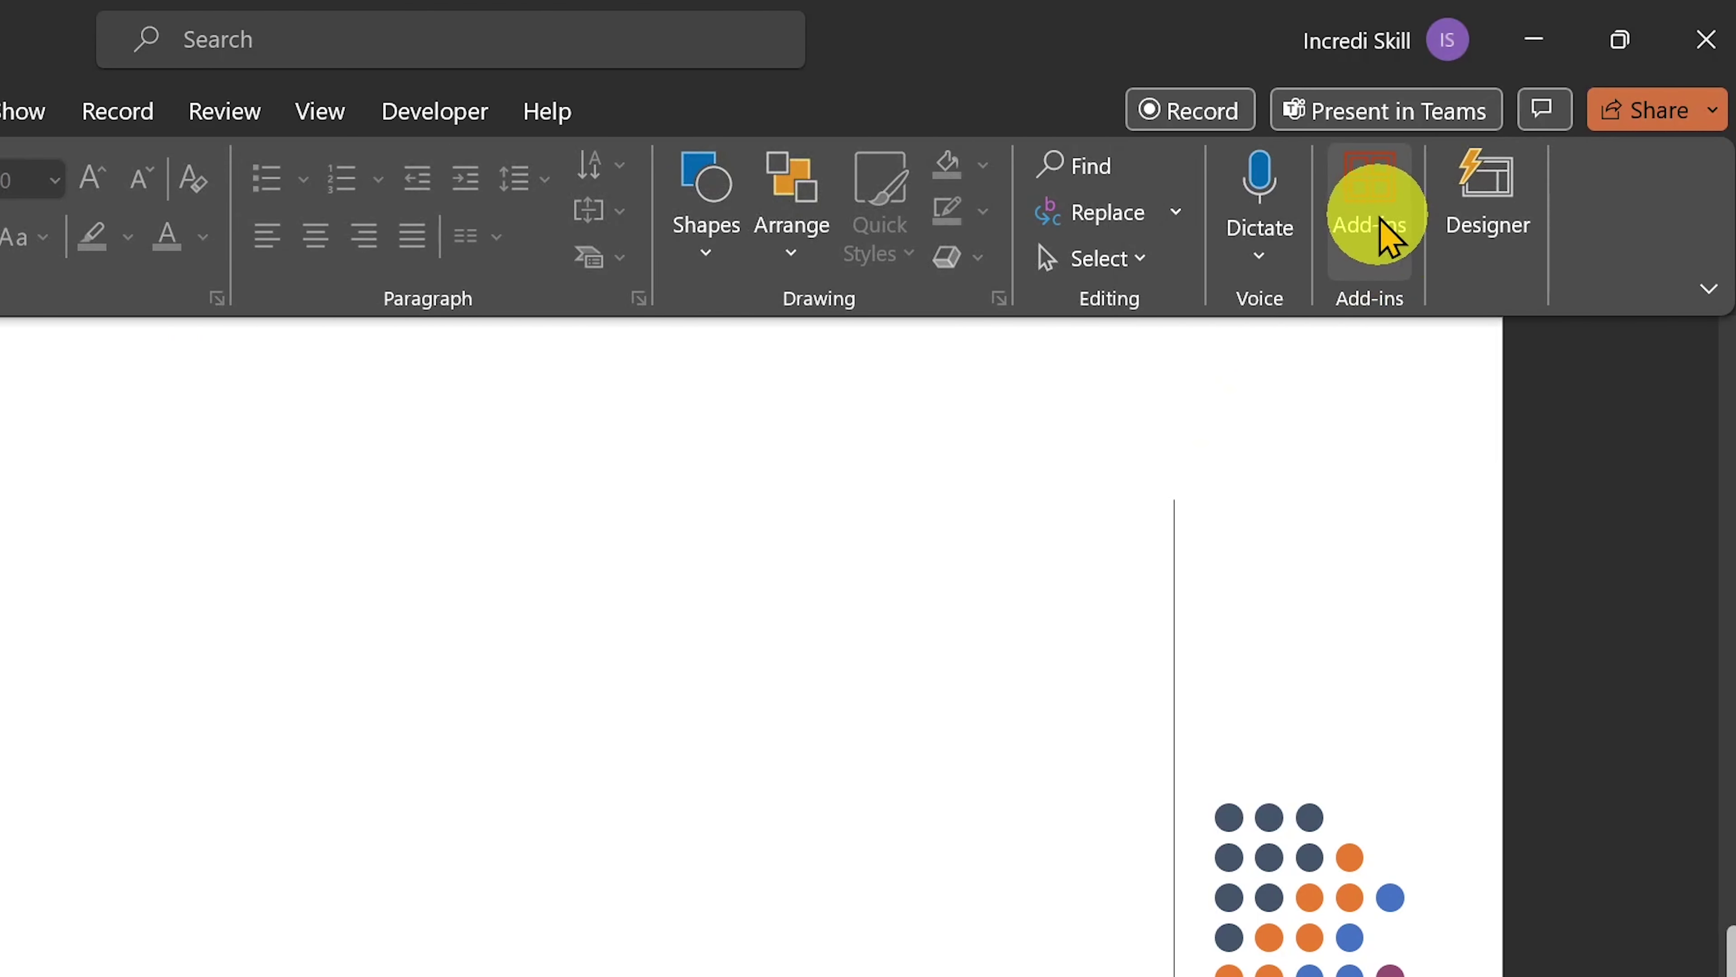
pyautogui.click(1381, 220)
pyautogui.click(1609, 578)
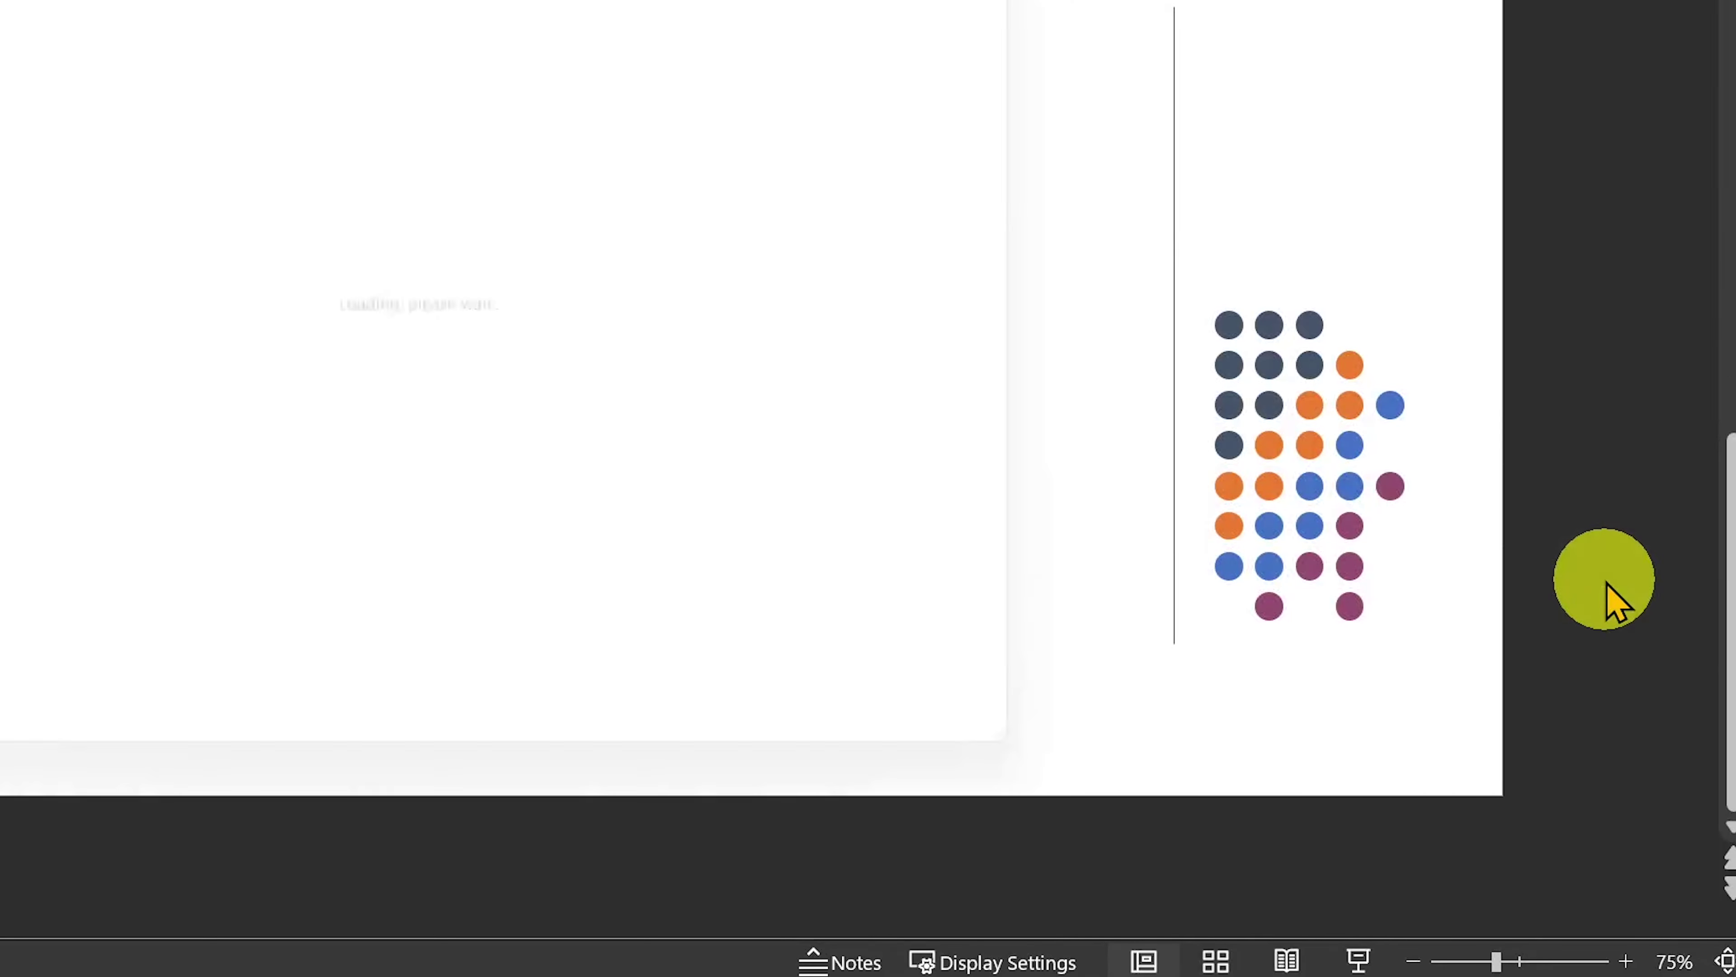
pyautogui.click(399, 288)
pyautogui.write('breaktime')
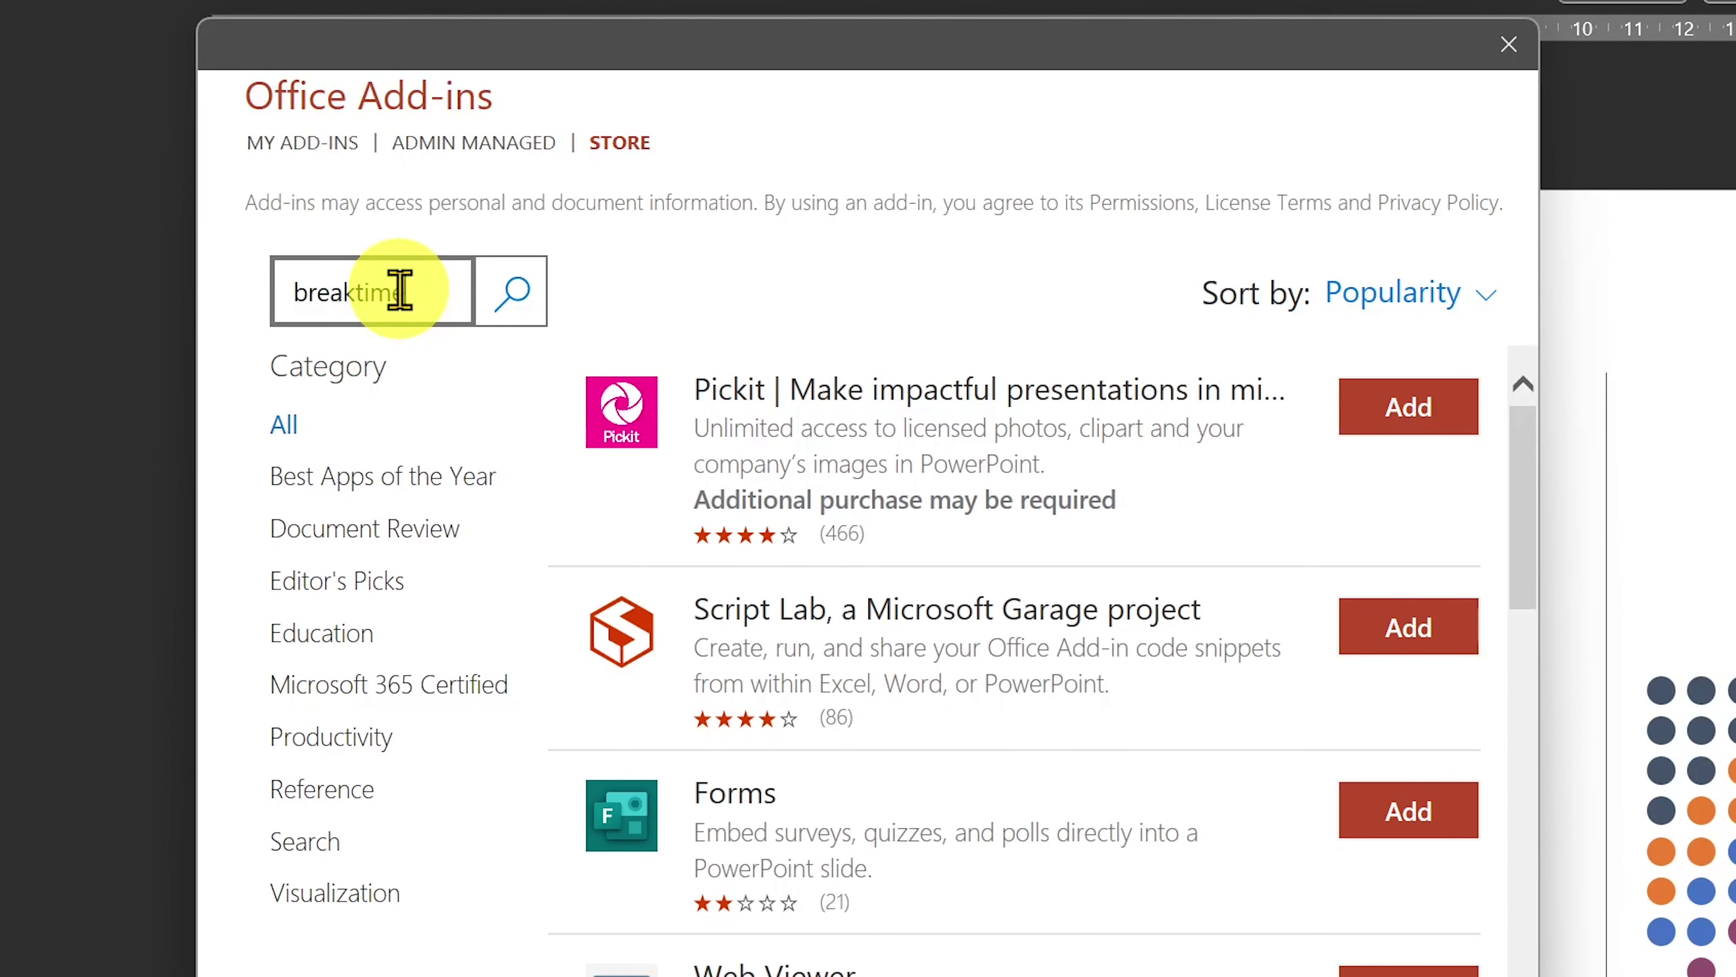
pyautogui.press('Return')
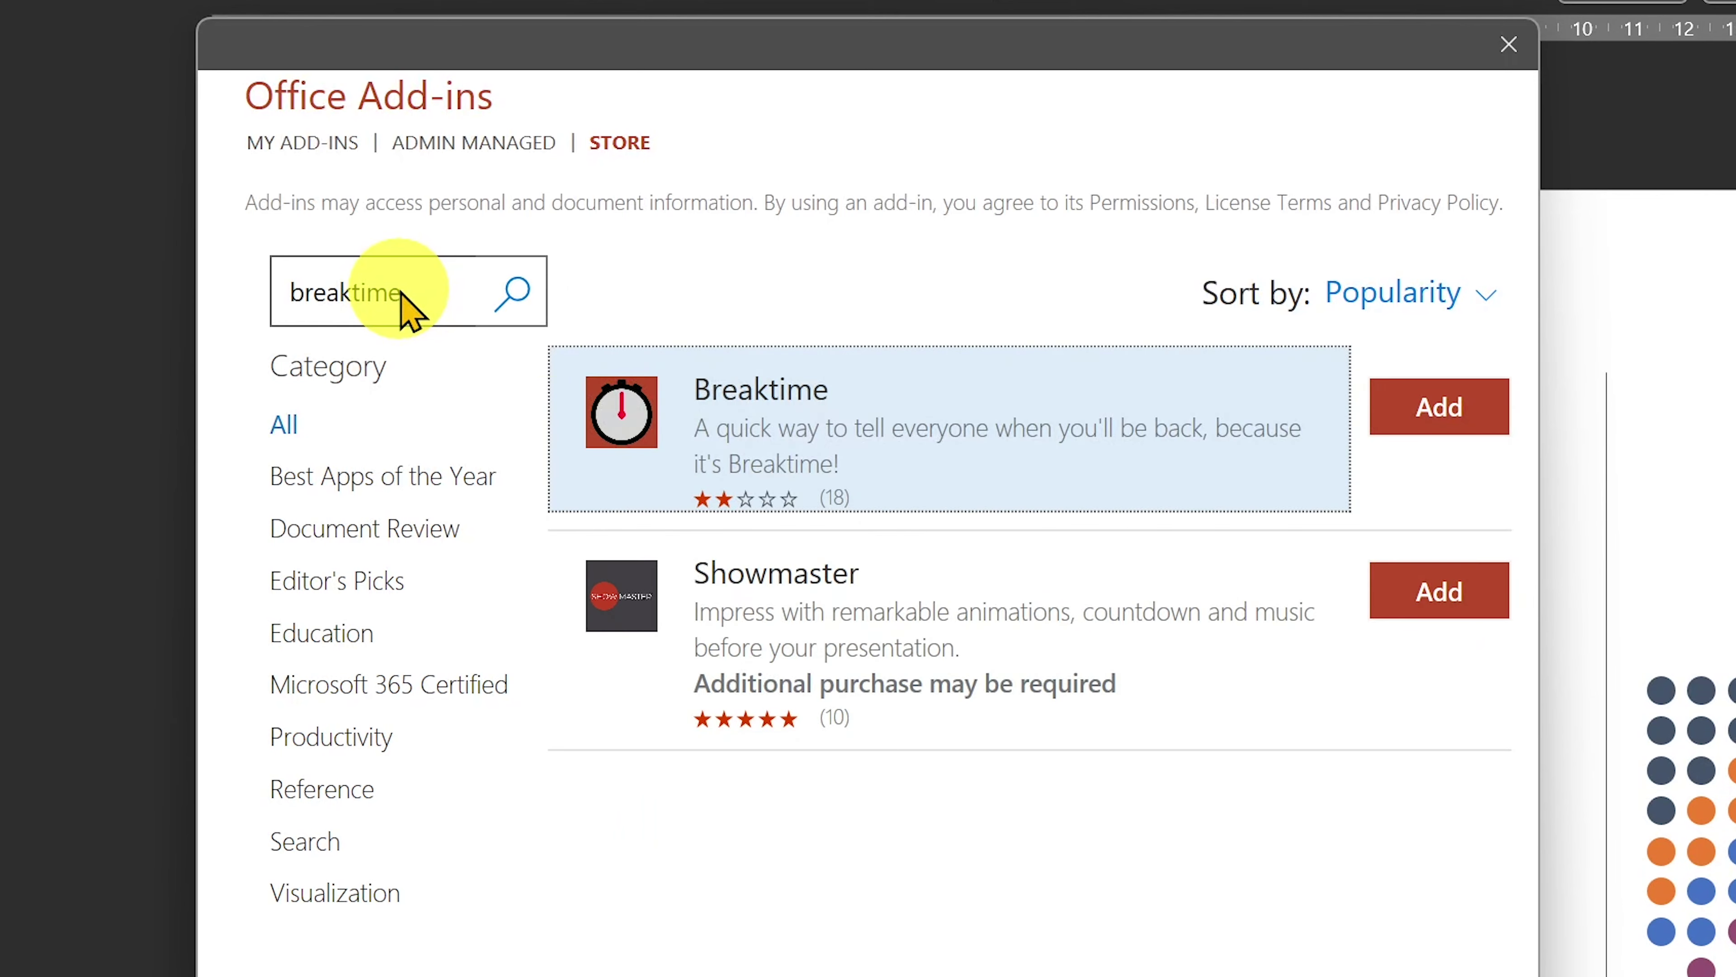
pyautogui.click(1427, 414)
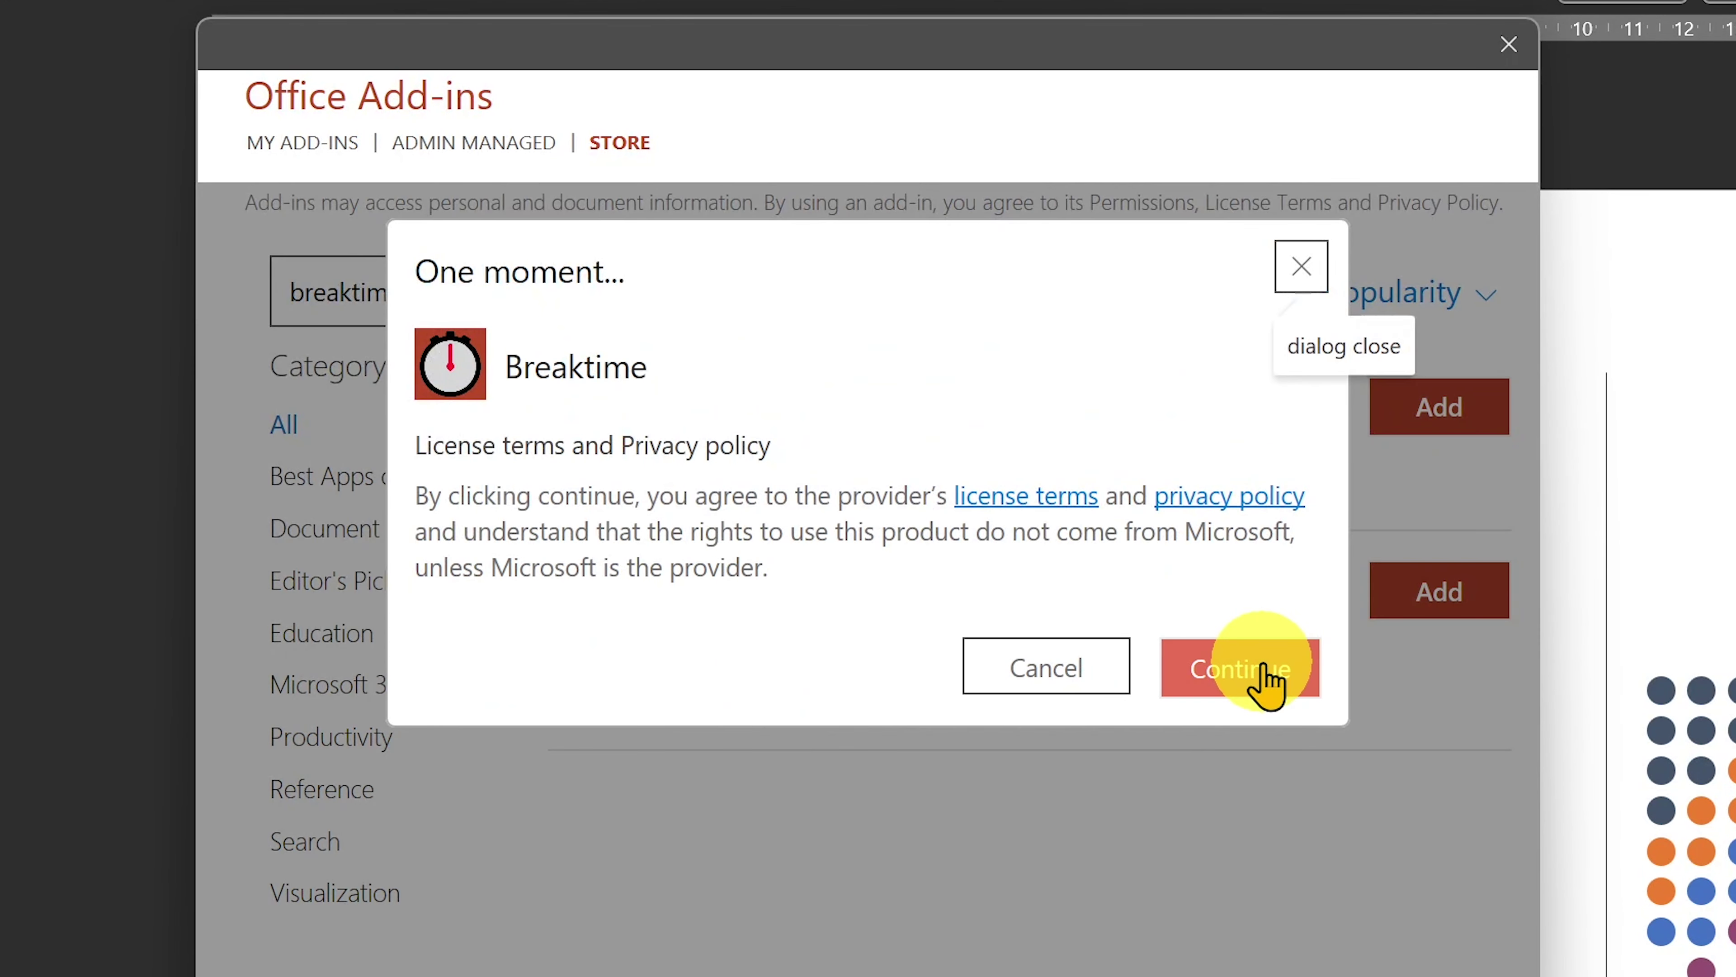
pyautogui.click(1268, 683)
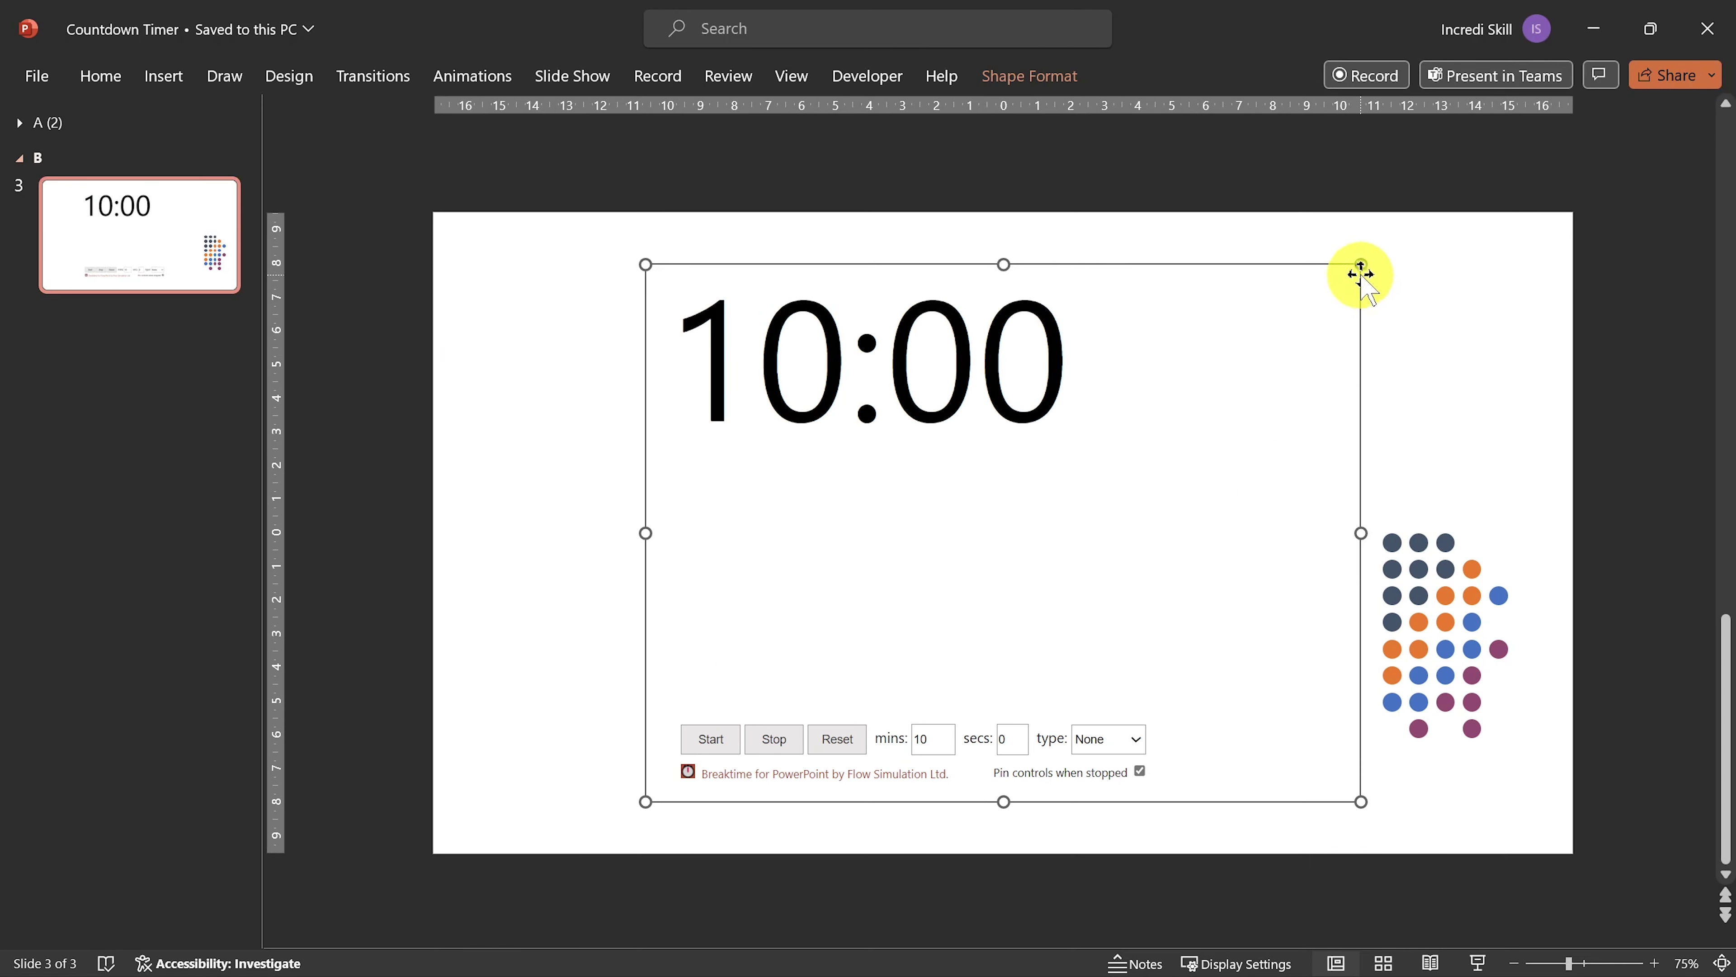
pyautogui.moveTo(1361, 264); pyautogui.dragTo(1197, 359)
# Step: Move the Breaktime timer higher and start a 3-minute countdown
pyautogui.moveTo(1077, 365); pyautogui.dragTo(1085, 327)
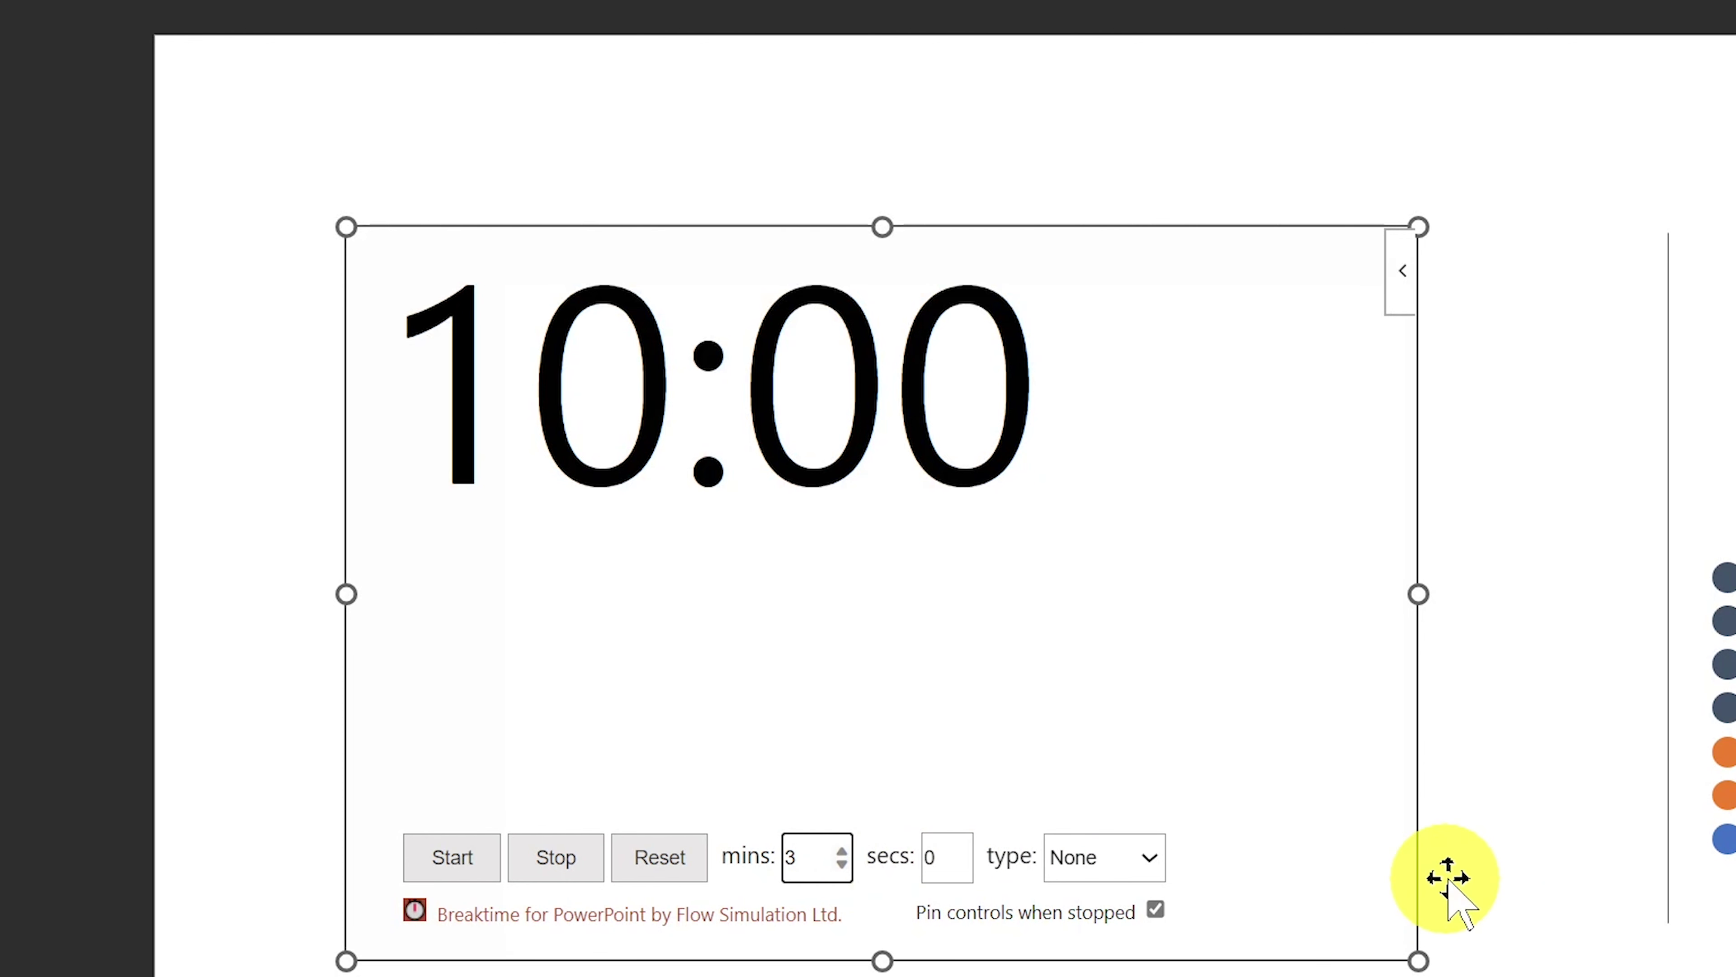
pyautogui.click(1469, 882)
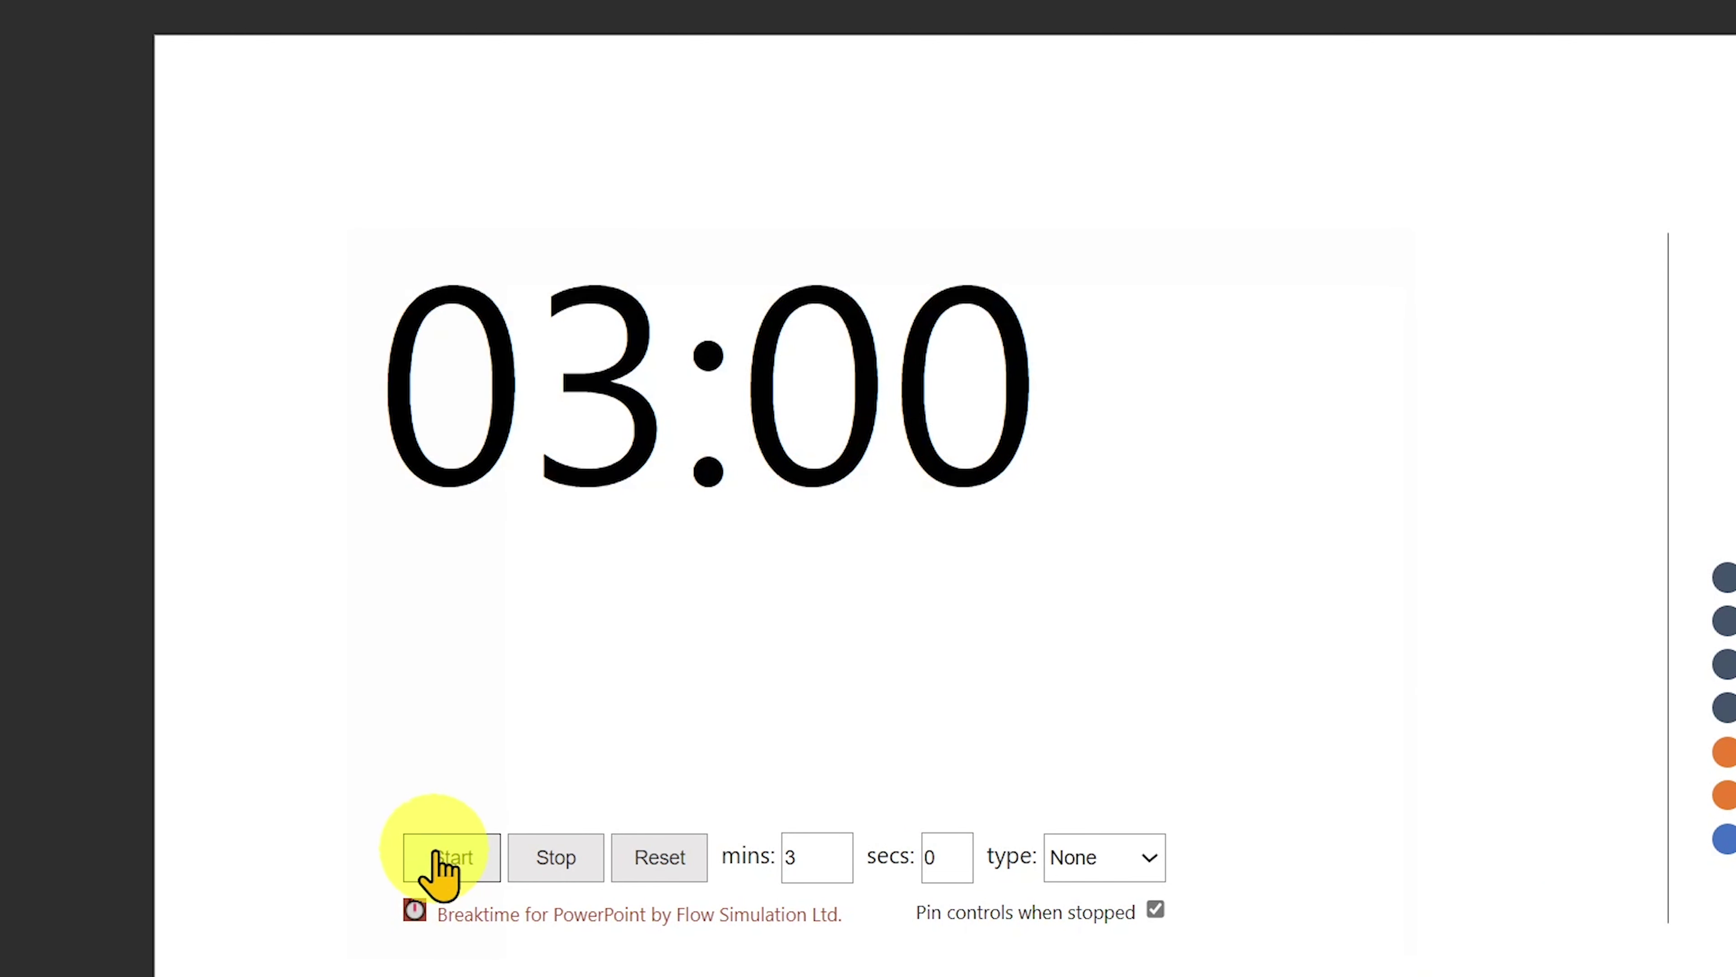
pyautogui.click(441, 863)
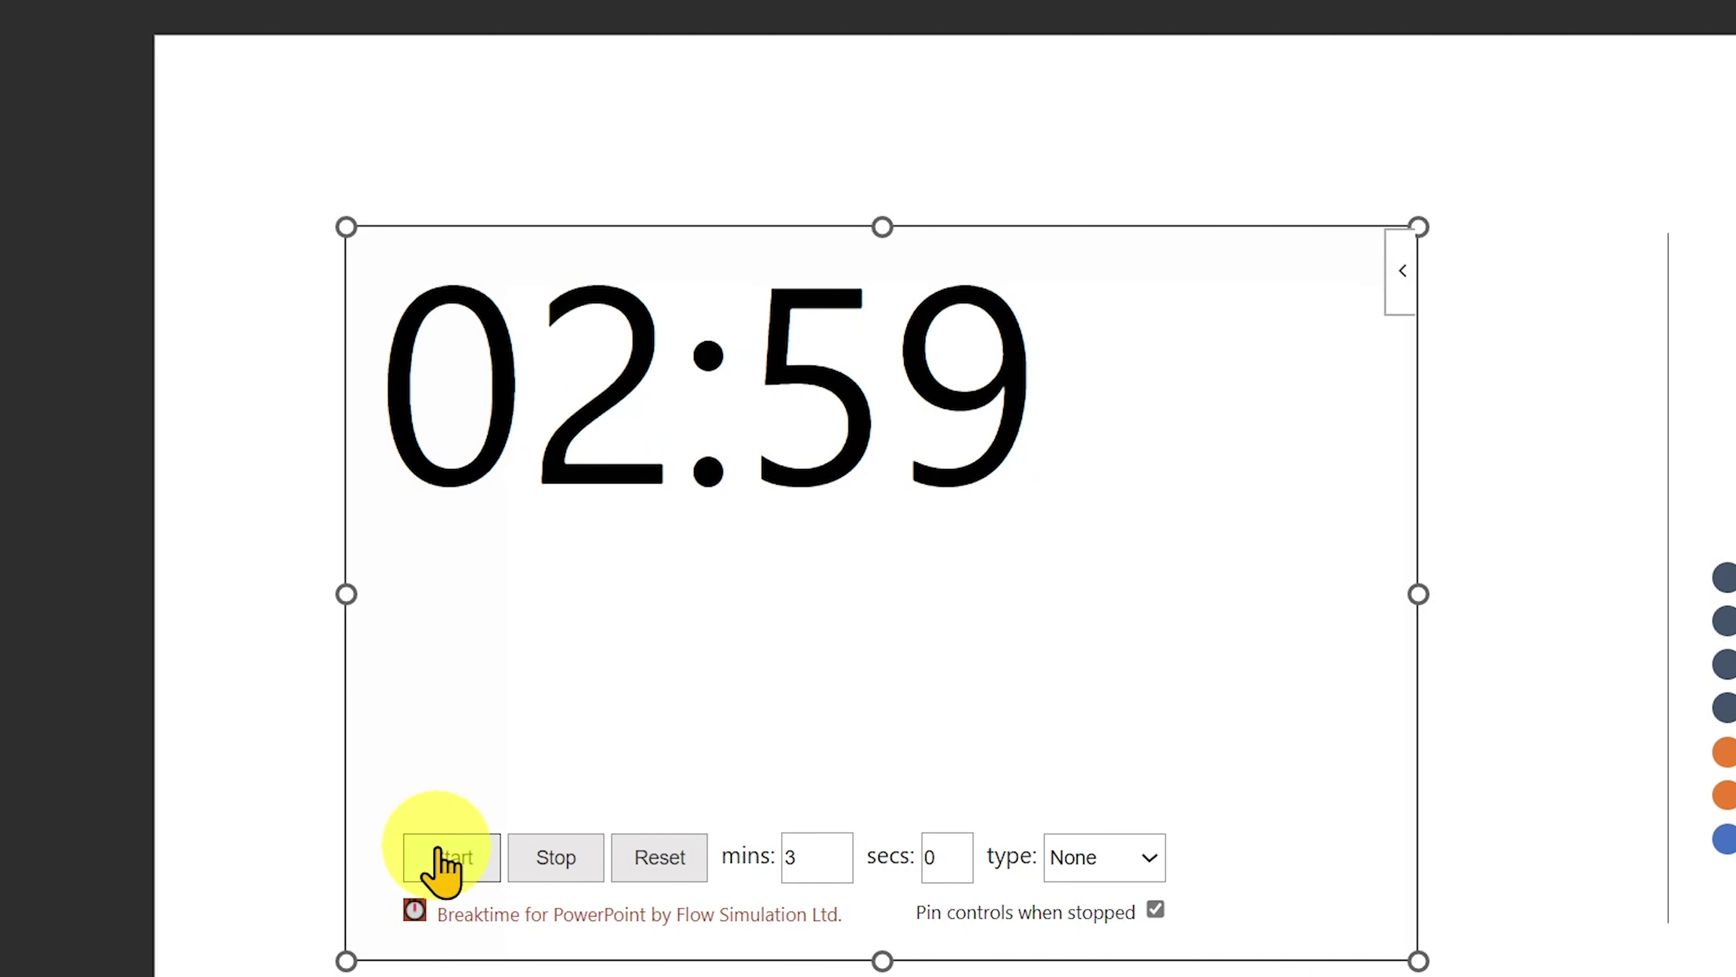
pyautogui.click(233, 910)
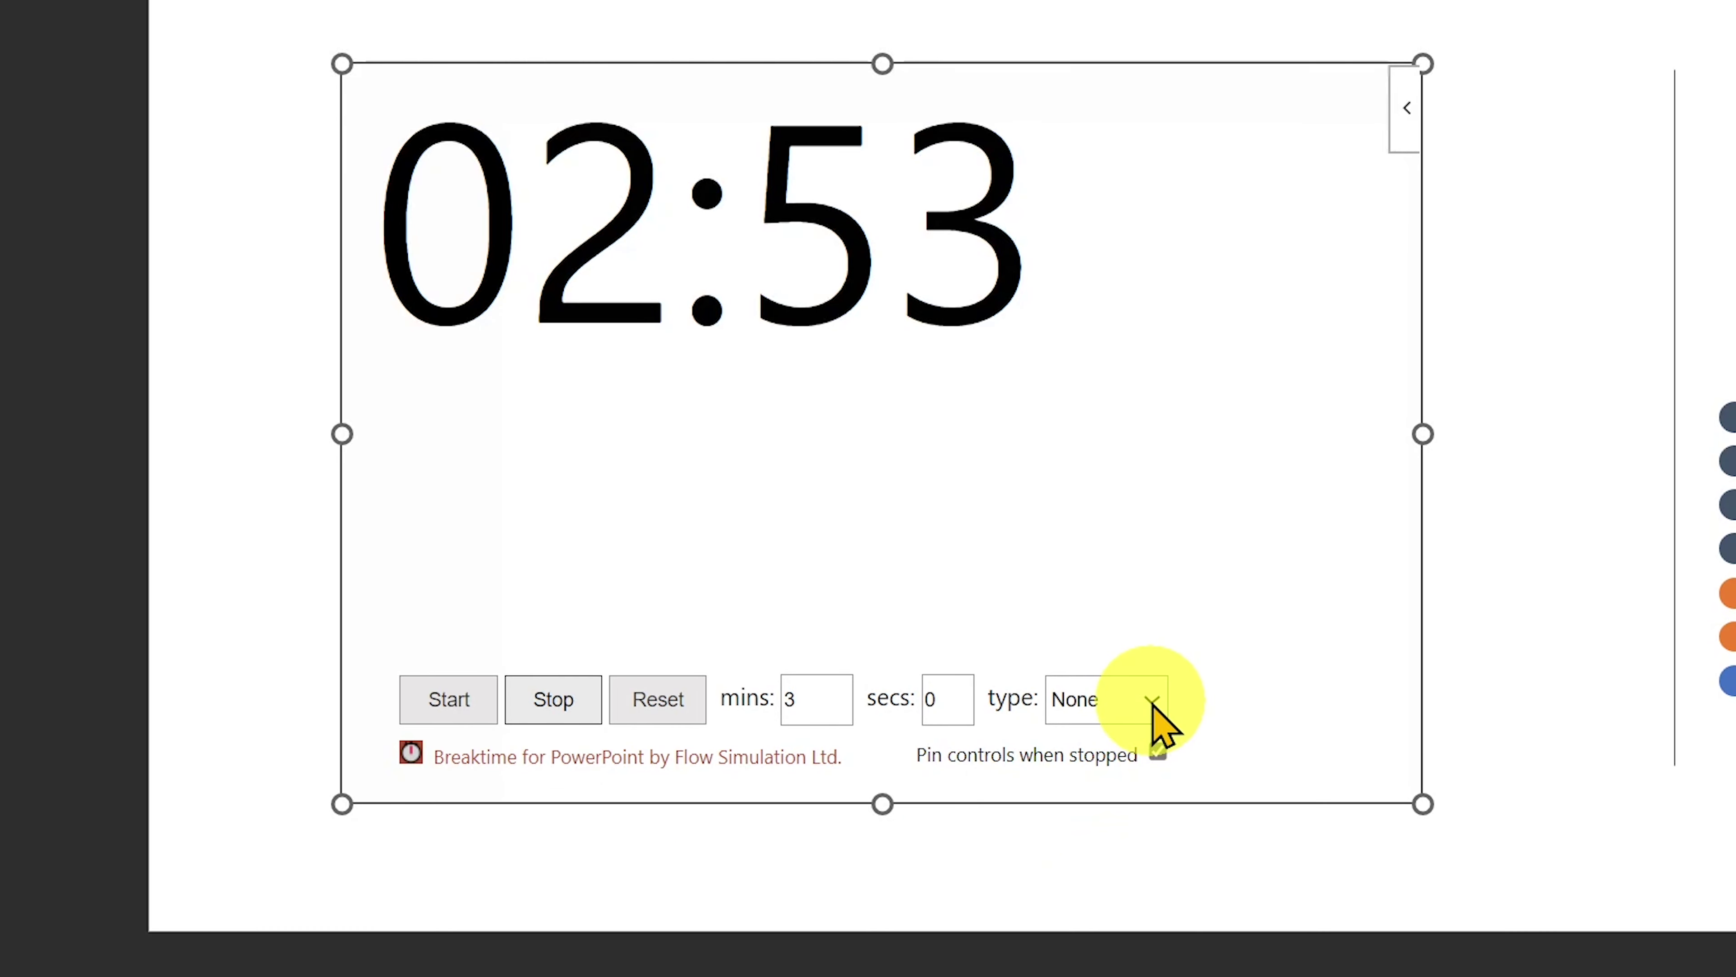
# Step: Set the break type to Coffee and enlarge the timer toward the upper right
pyautogui.click(1153, 700)
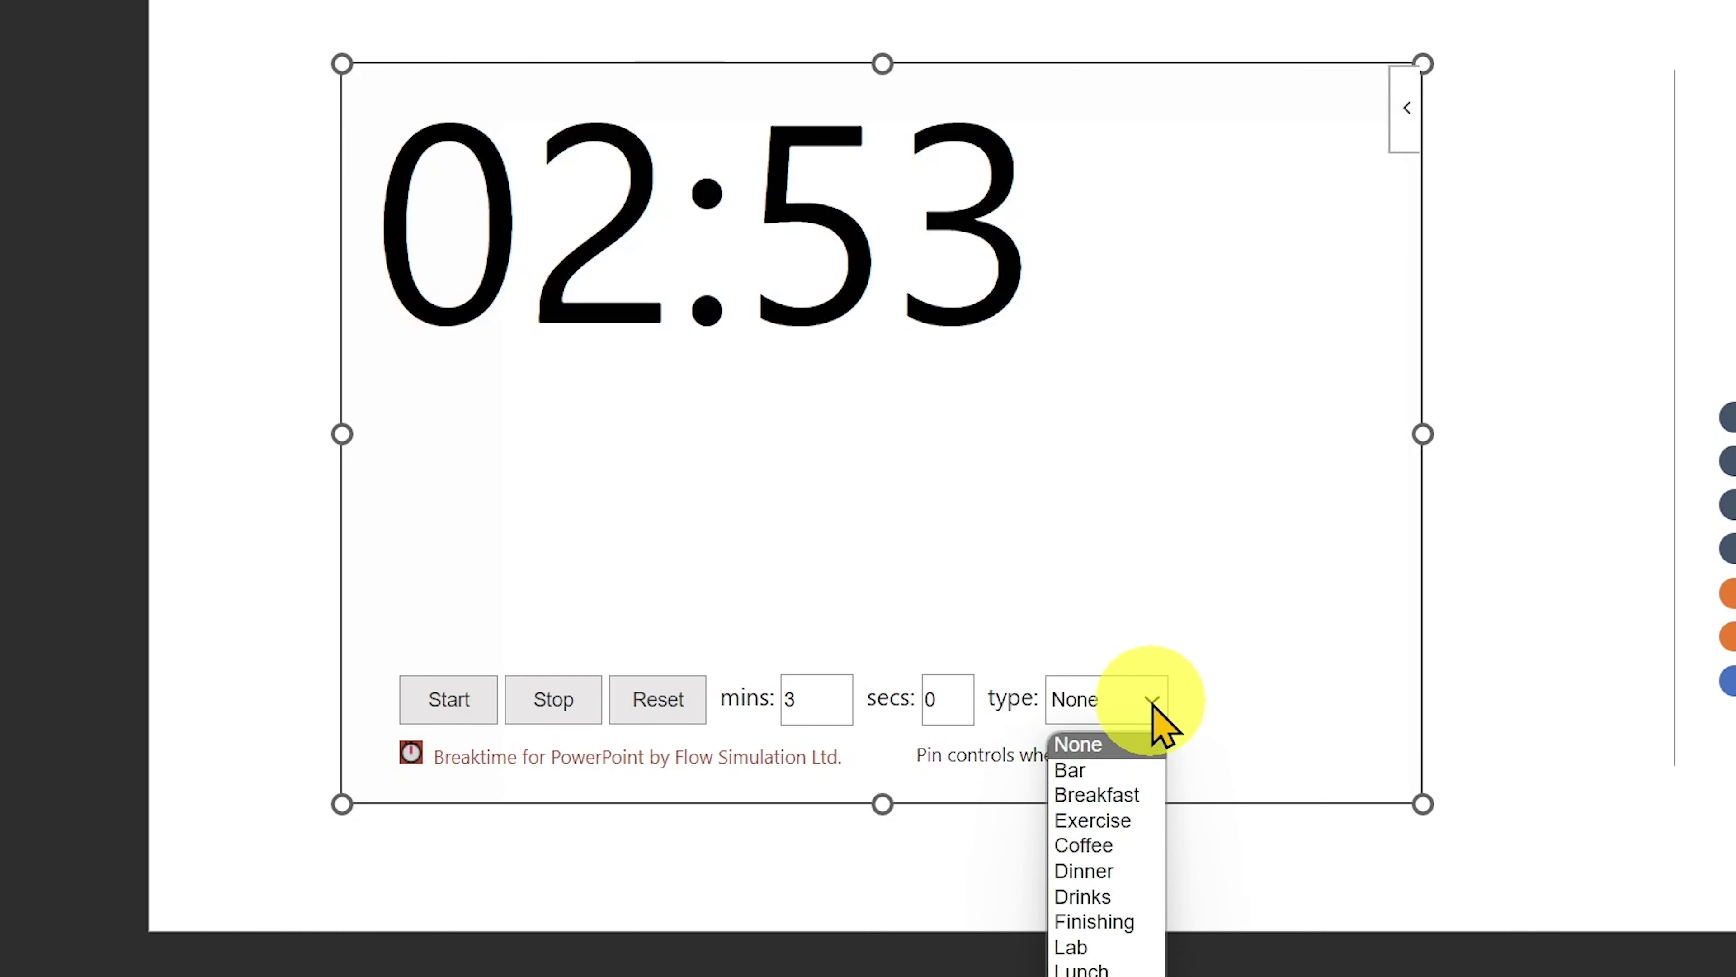
pyautogui.click(1098, 848)
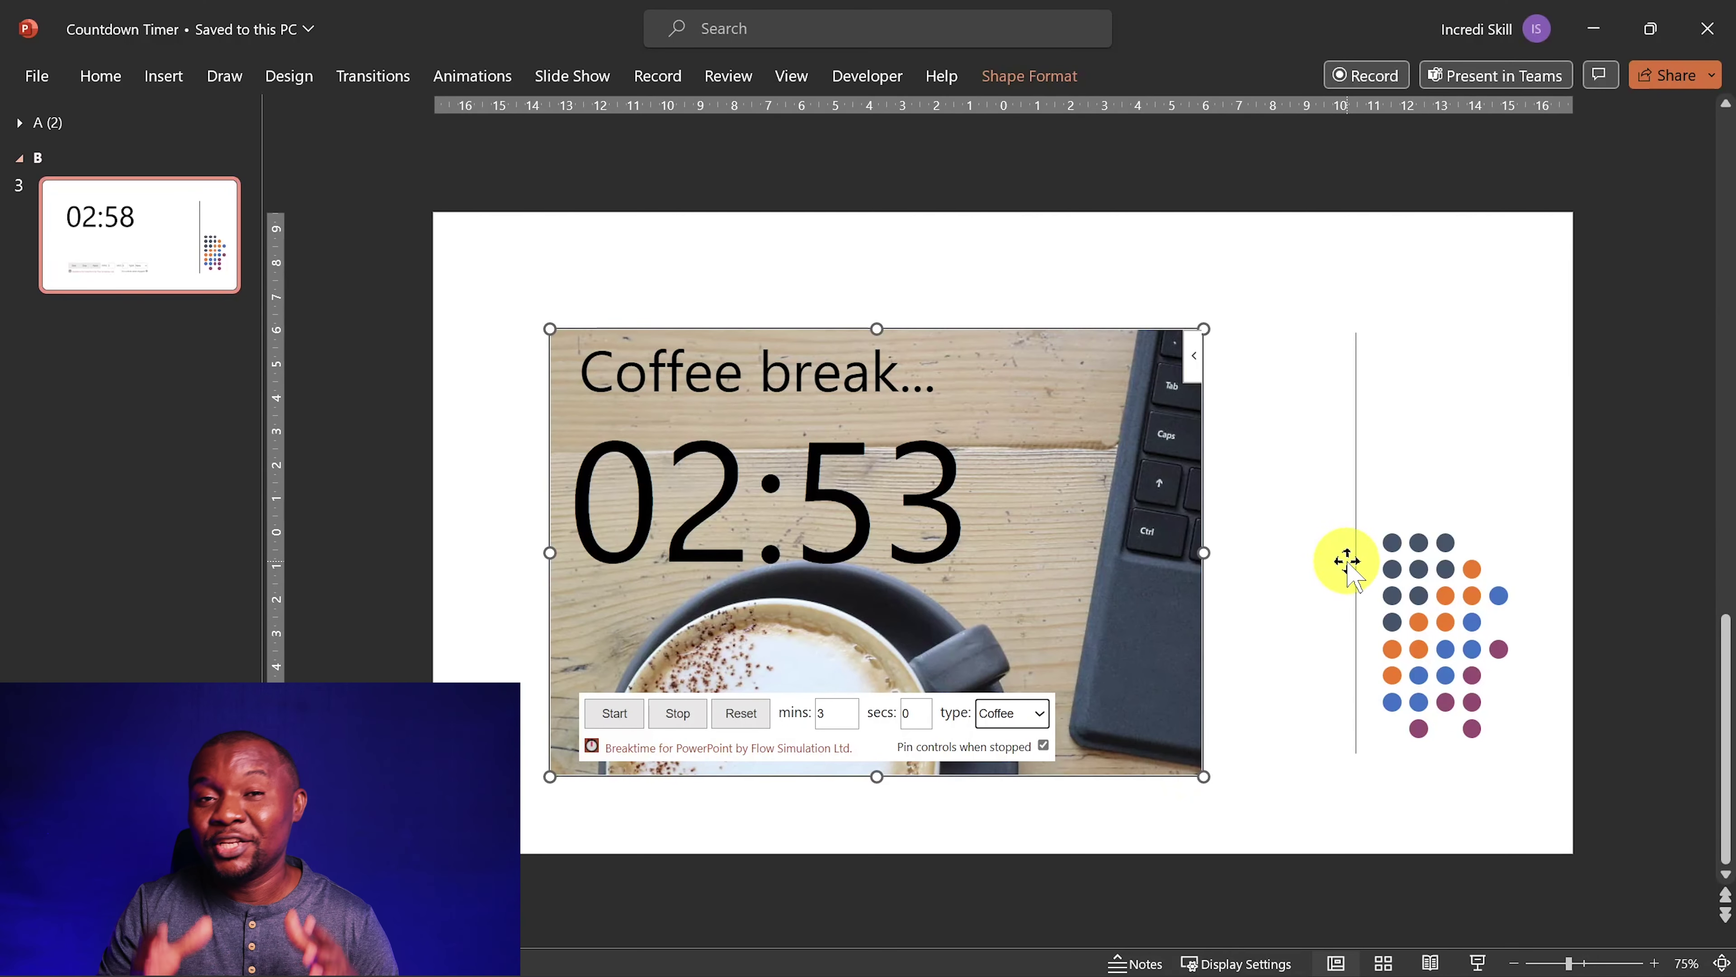
pyautogui.moveTo(1204, 327); pyautogui.dragTo(1300, 272)
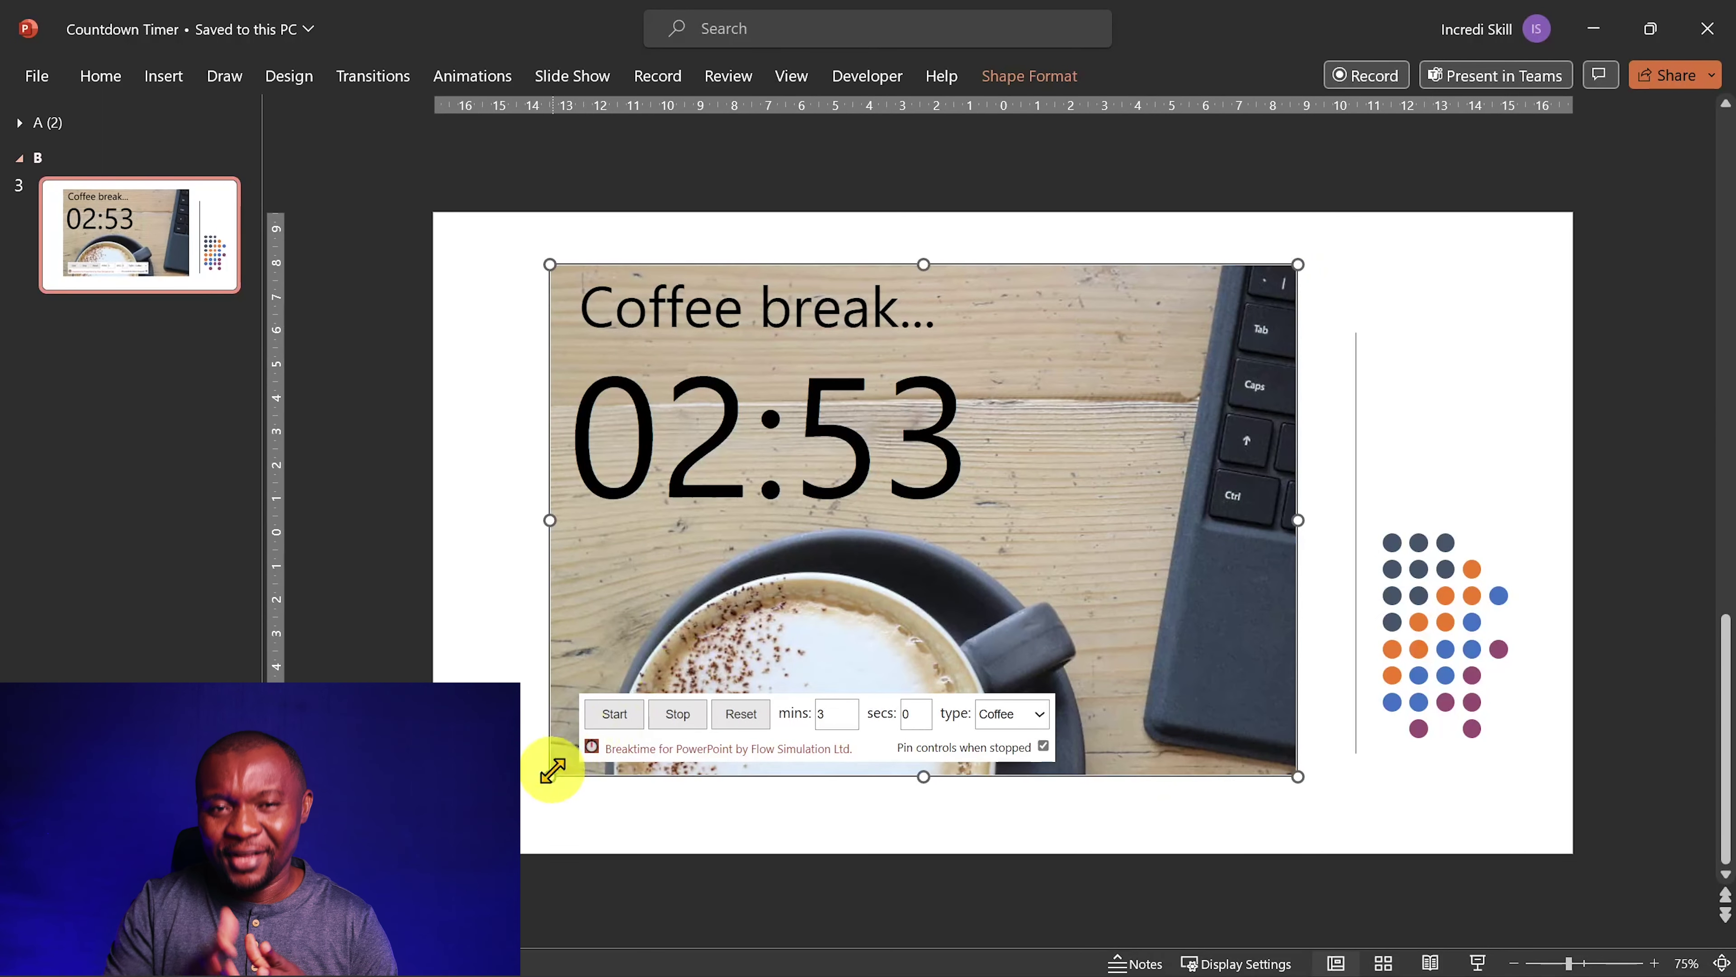